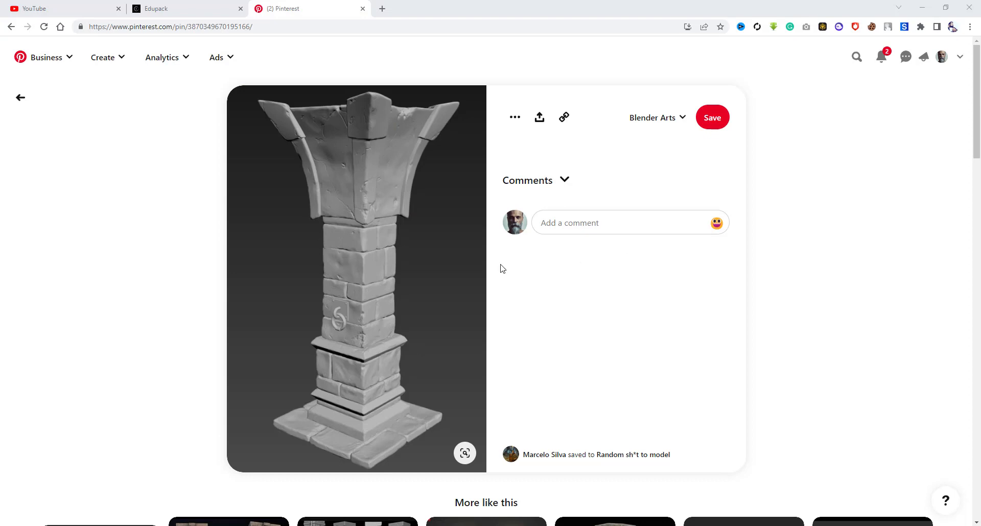
Step: Examine the stylized stone pillar reference and the similar pillar and stone sculpts suggested beneath it
mouse_move(441, 266)
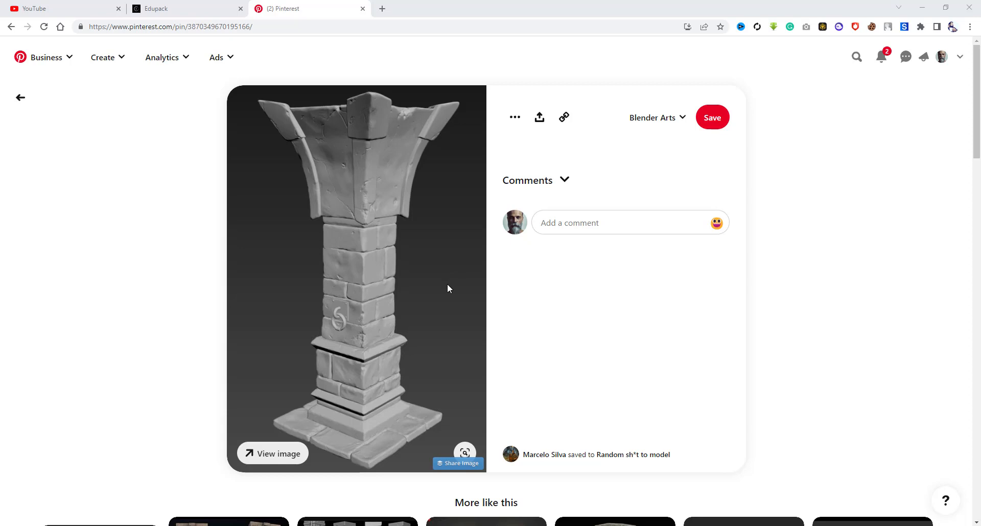
scroll(448, 288, down, 3)
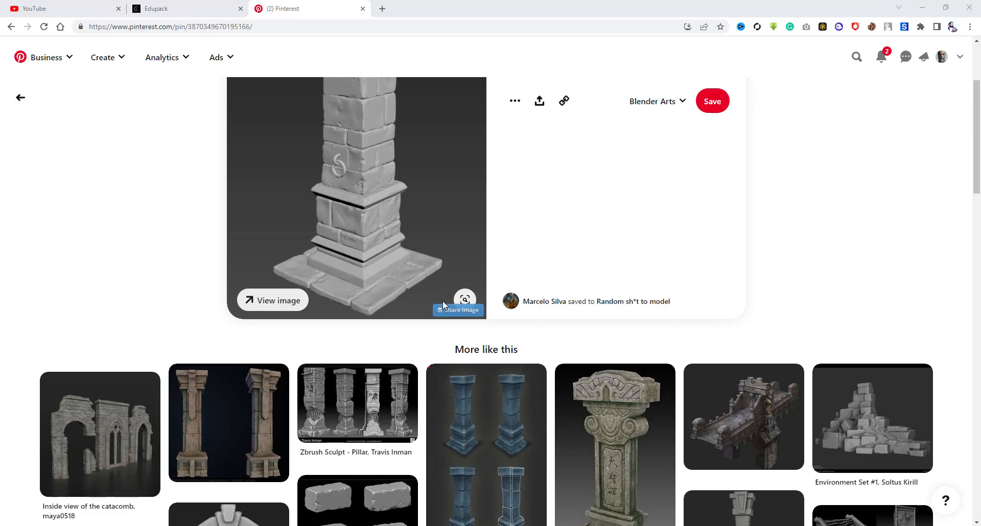
scroll(442, 306, up, 1)
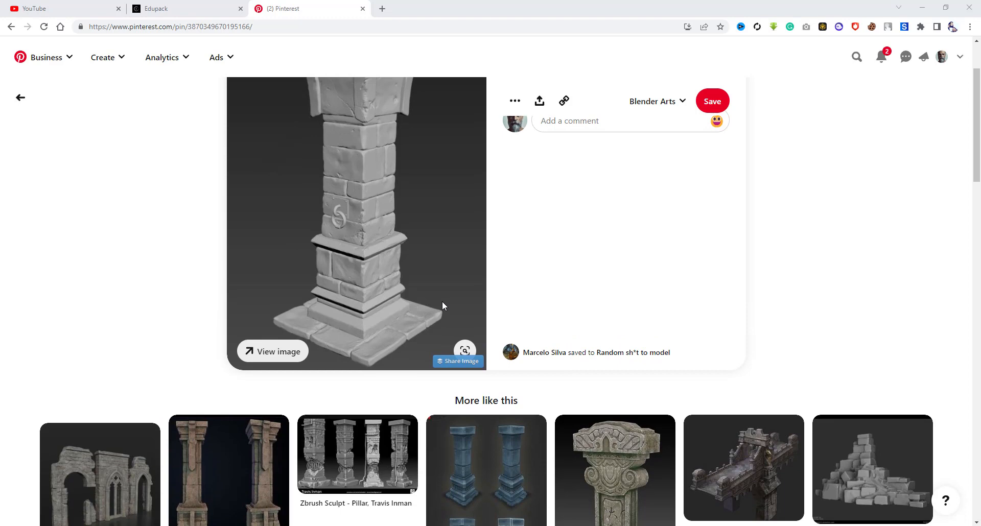
scroll(442, 306, down, 1)
scroll(442, 306, down, 2)
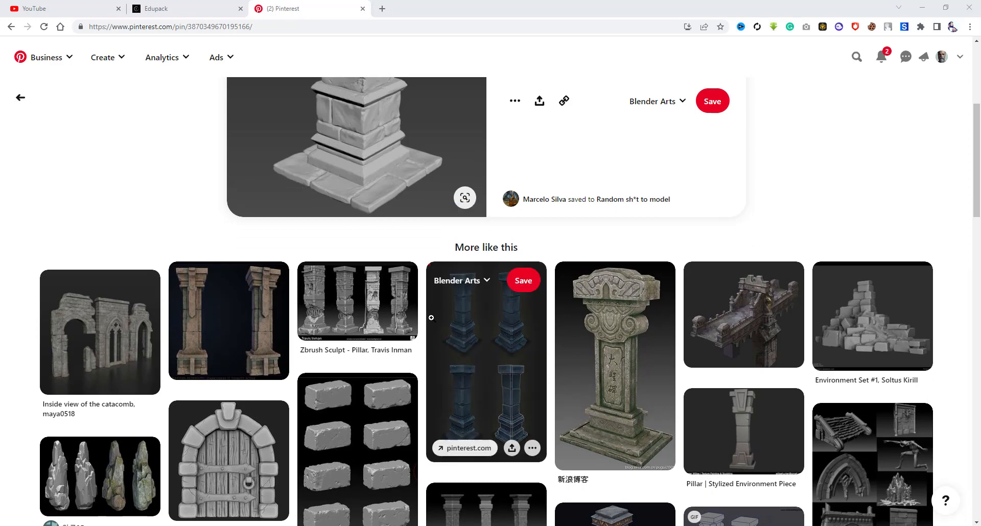
scroll(443, 306, up, 2)
scroll(431, 333, down, 2)
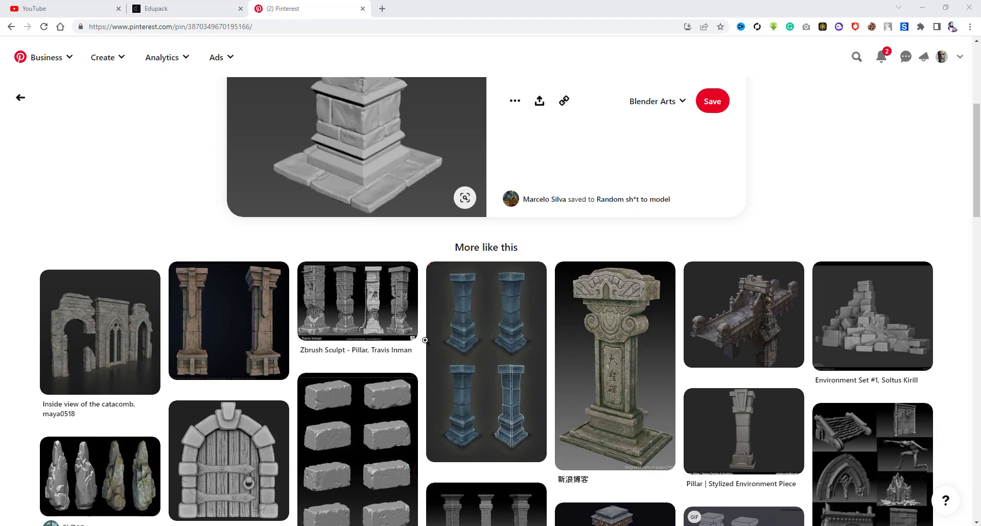
scroll(425, 340, up, 2)
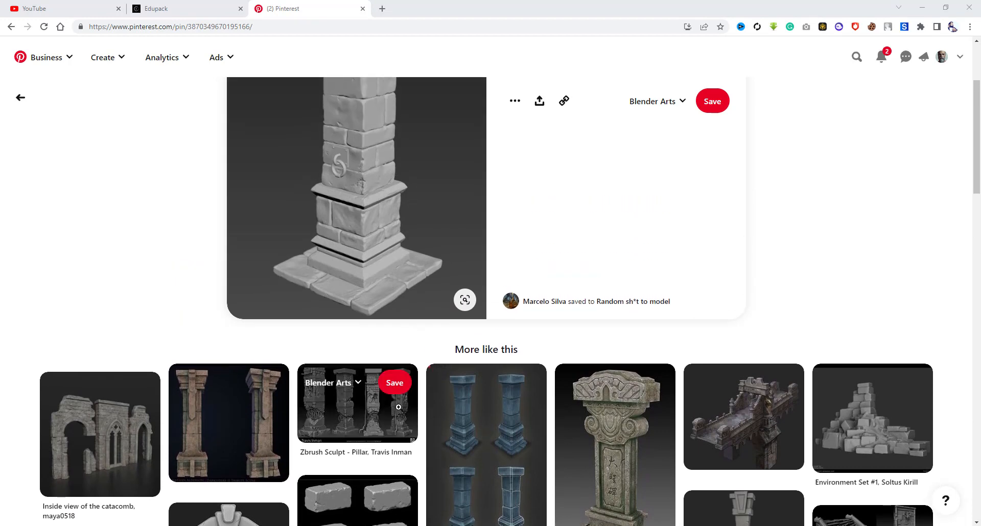
scroll(527, 431, down, 2)
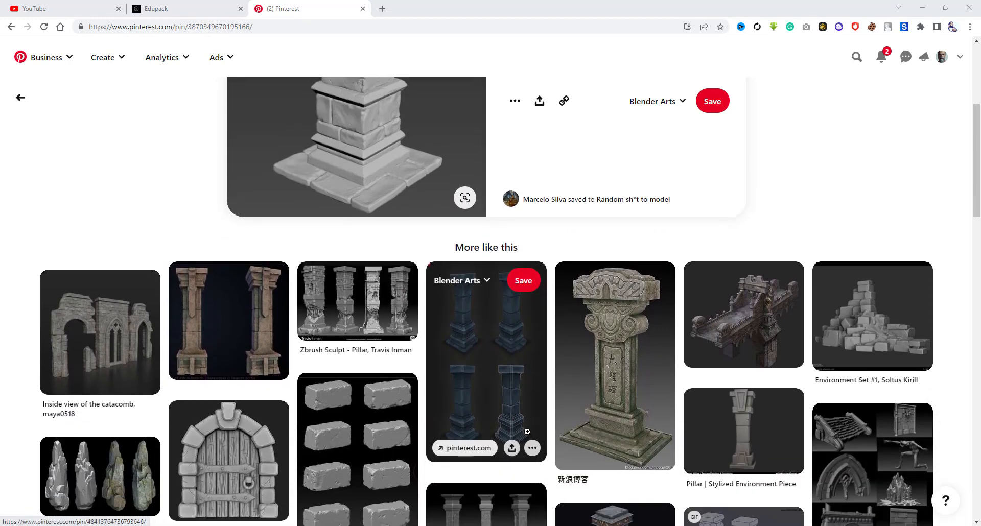
scroll(527, 432, down, 2)
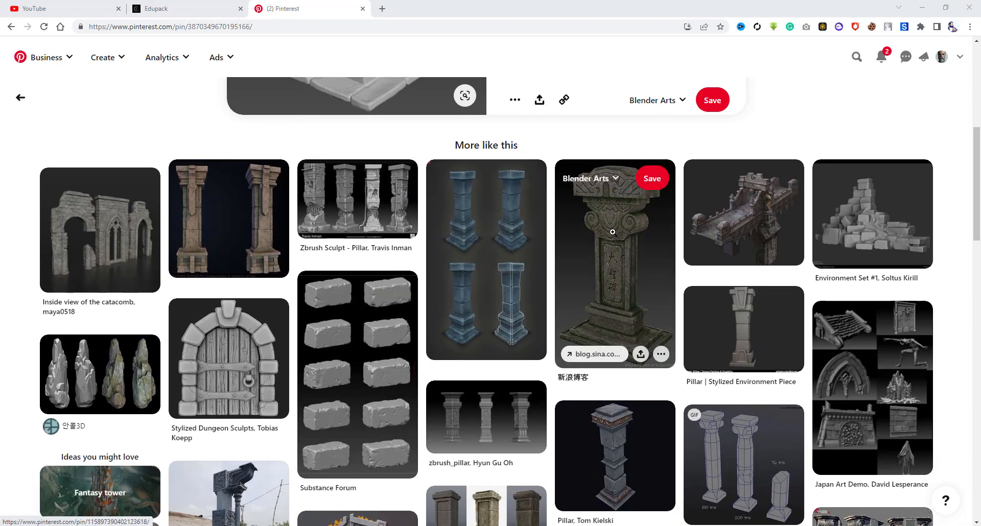
scroll(312, 221, up, 3)
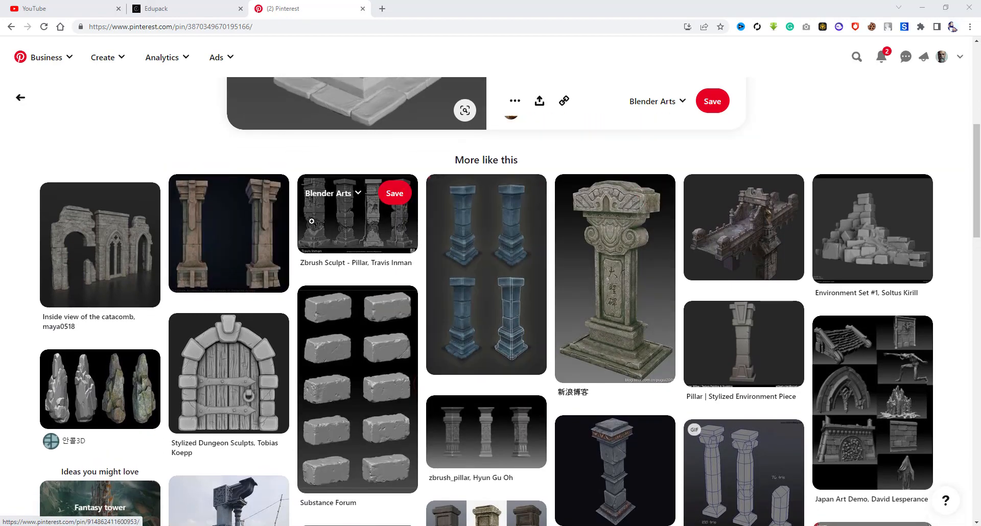
mouse_move(312, 221)
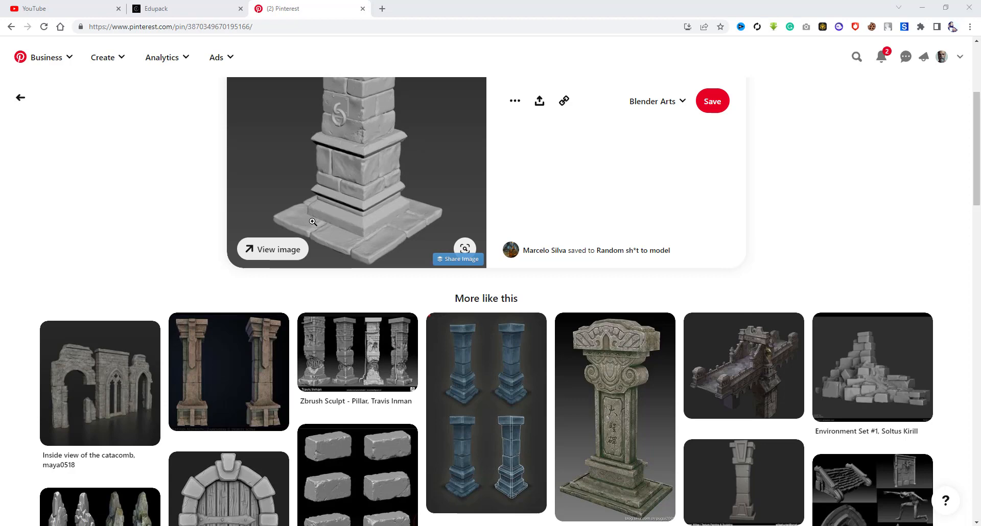
scroll(410, 313, up, 4)
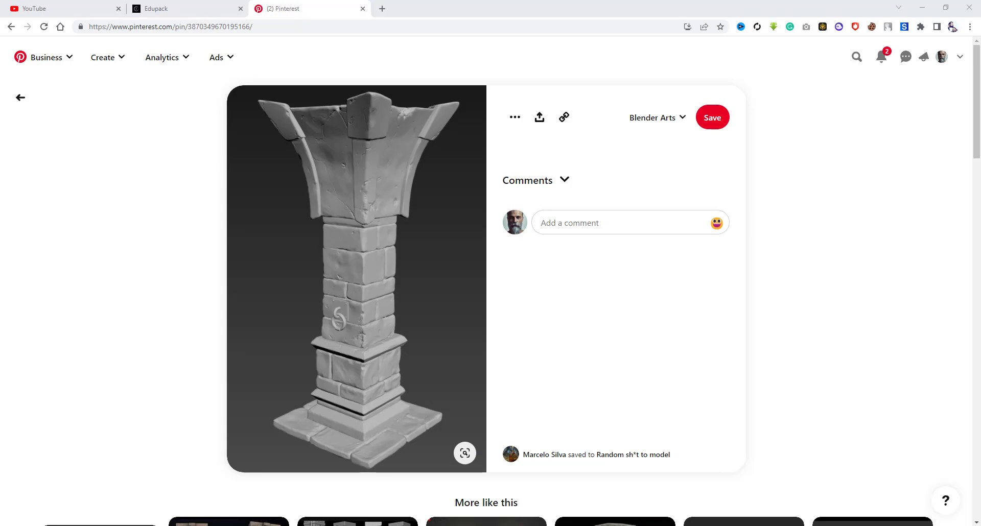
Step: Switch to Blender, look at the Sculpting workspace and return to the Layout workspace
click(652, 525)
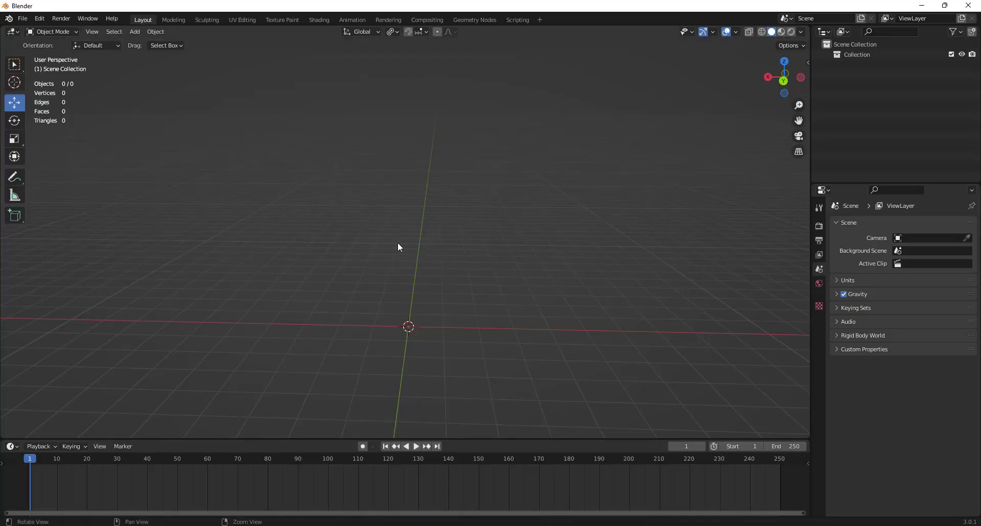
shift+middle_drag(397, 246, 374, 265)
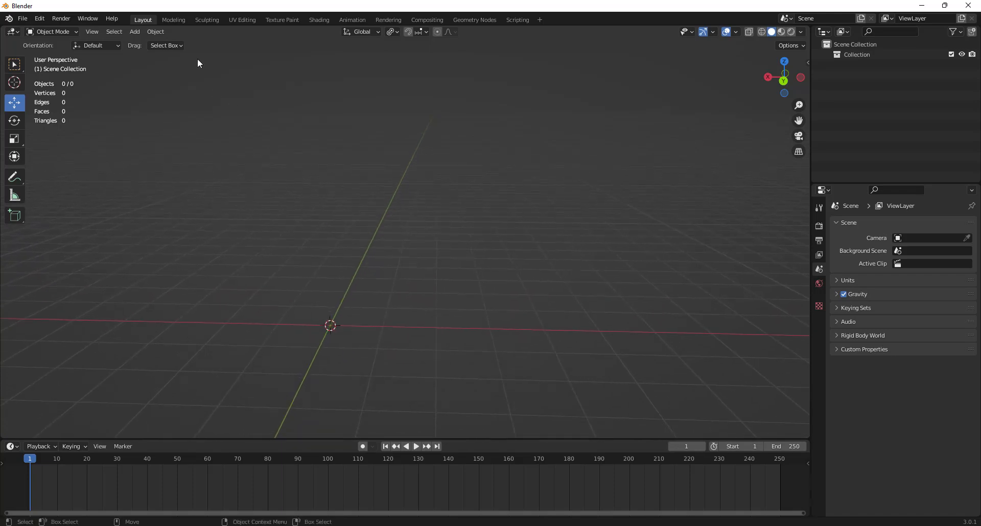
click(207, 20)
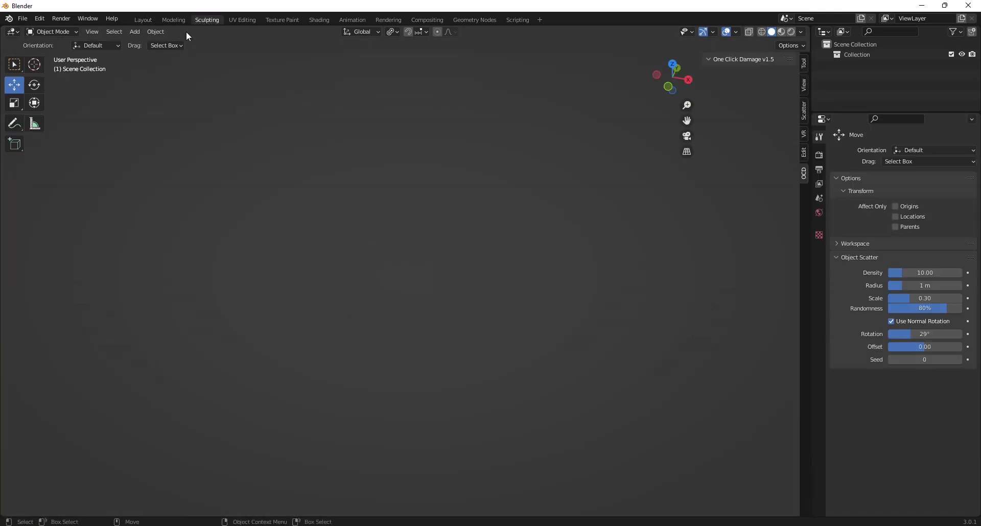
click(142, 20)
shift+middle_drag(405, 189, 438, 229)
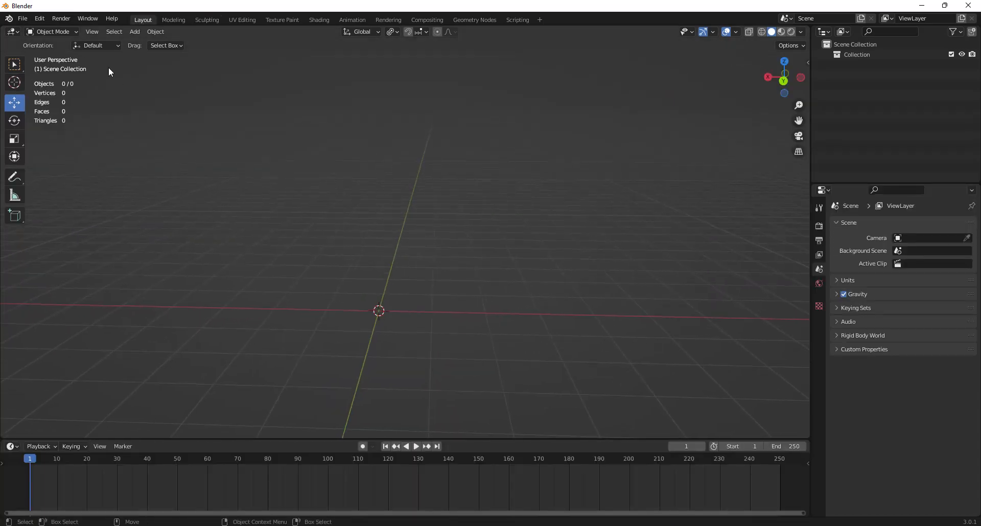
Step: Add a cube mesh at the world origin and raise it slightly along the Z axis
click(141, 39)
mouse_move(140, 40)
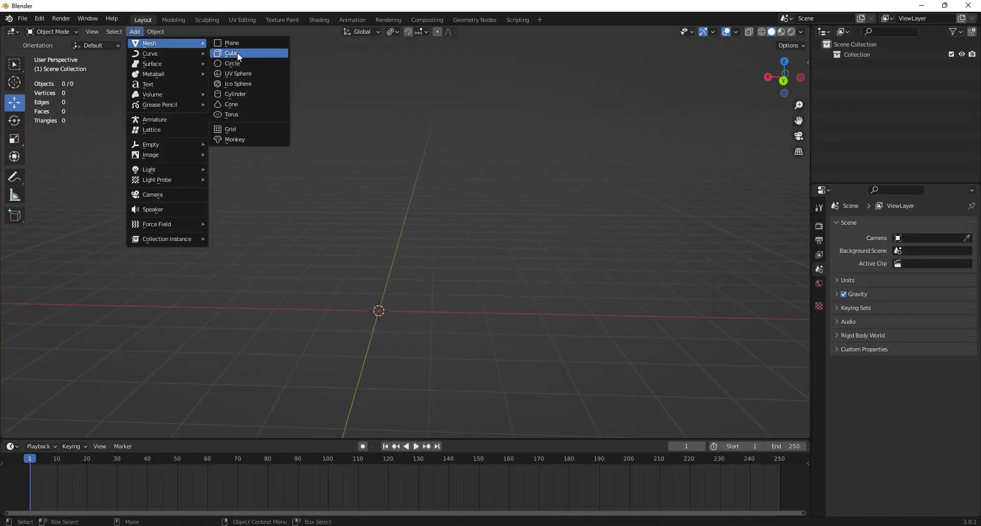
click(241, 53)
middle_drag(523, 305, 406, 264)
drag(397, 224, 401, 196)
alt+drag(245, 248, 394, 237)
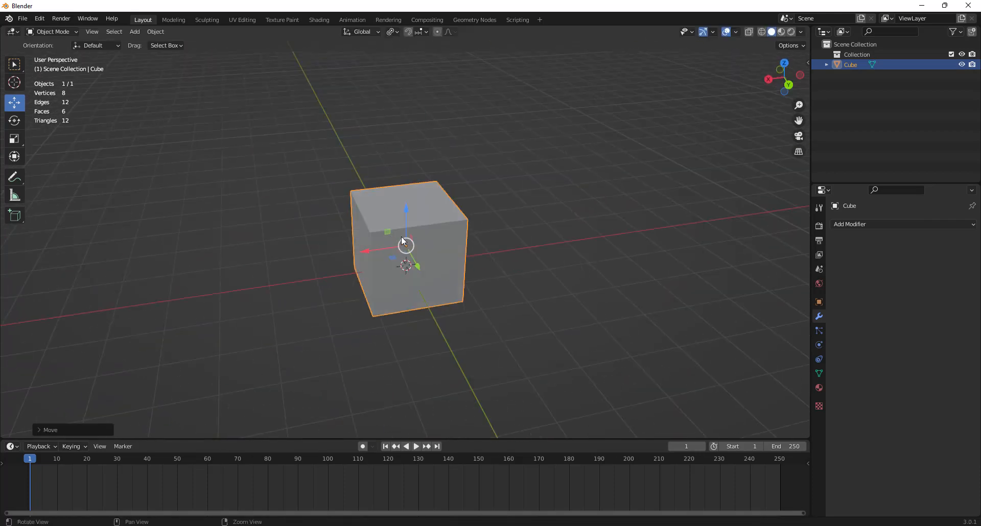
mouse_move(418, 271)
alt+middle_down()
mouse_move(397, 315)
mouse_move(395, 301)
mouse_move(417, 284)
alt+middle_up()
Step: Bring the cube into the Sculpting workspace, frame it closely and hide the sidebar
click(207, 19)
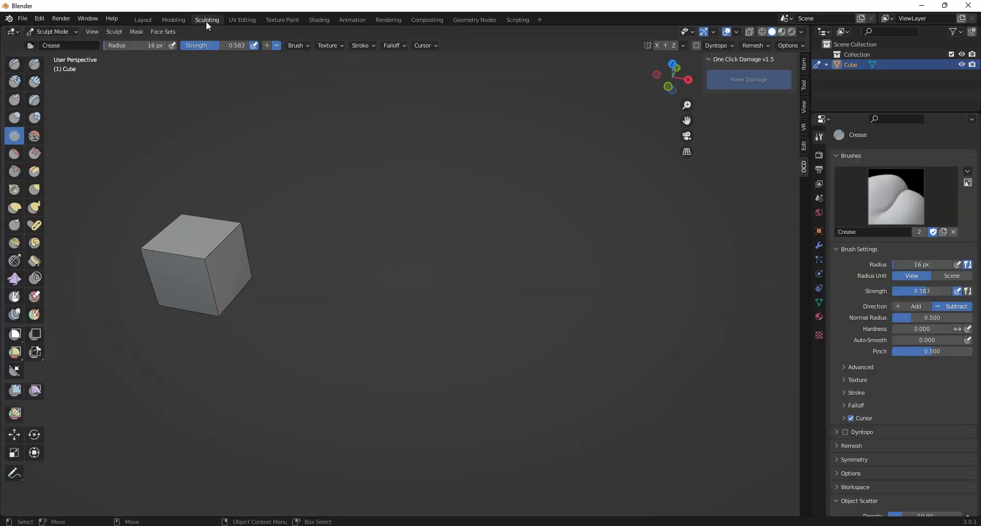
alt+middle_drag(291, 307, 457, 321)
scroll(414, 306, up, 6)
alt+middle_drag(304, 329, 326, 339)
alt+drag(323, 339, 325, 336)
middle_drag(324, 337, 466, 278)
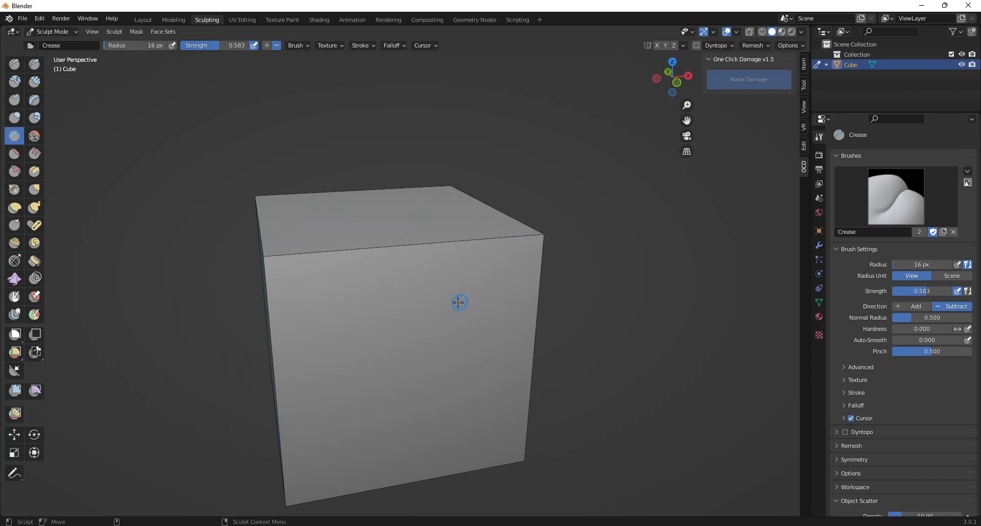
key(n)
middle_drag(446, 335, 429, 291)
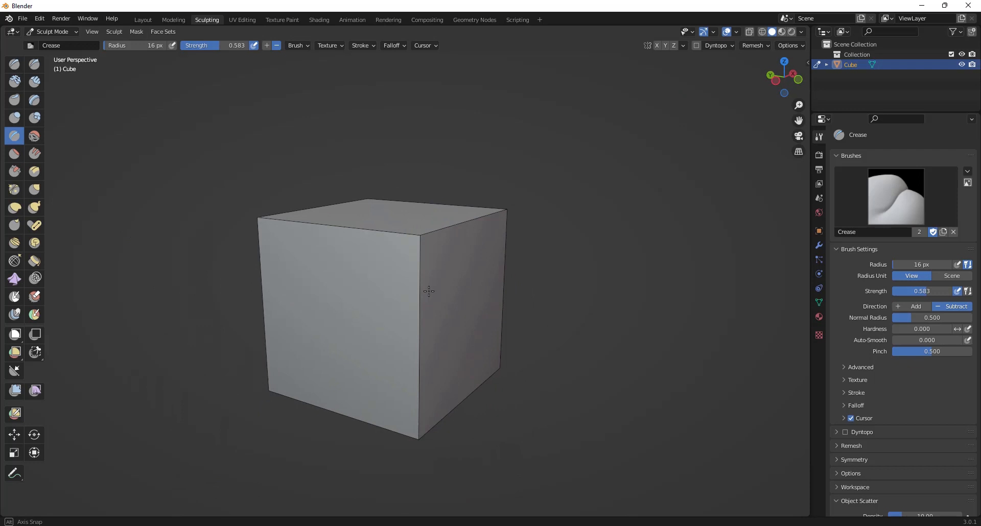
Step: Choose the Draw brush, set a fine voxel size for the cube and apply a voxel remesh
click(16, 63)
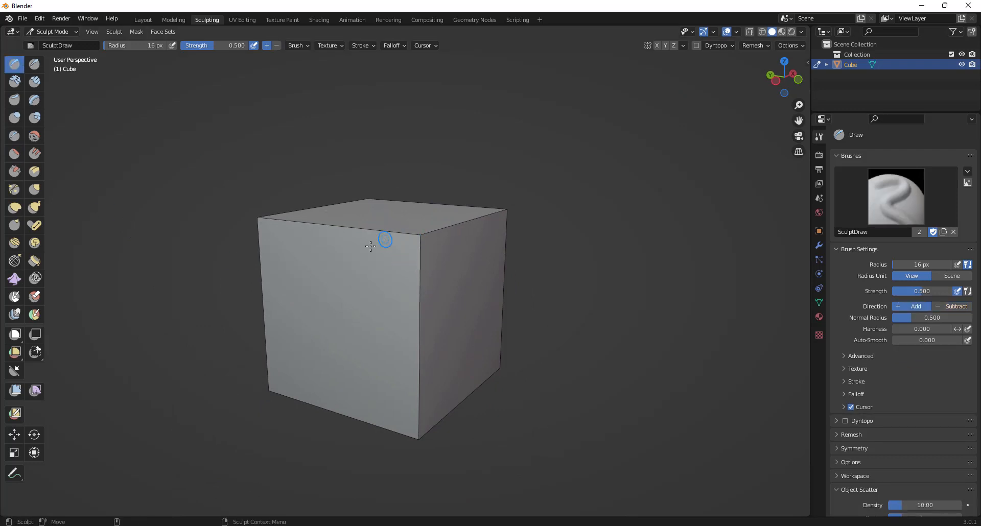
mouse_move(372, 245)
middle_down()
mouse_move(372, 258)
mouse_move(417, 209)
middle_up()
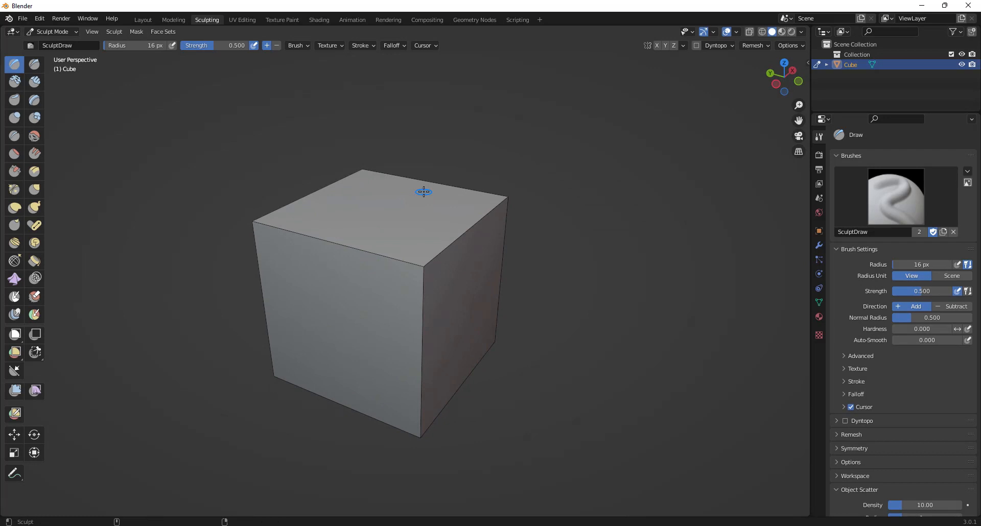
key(r)
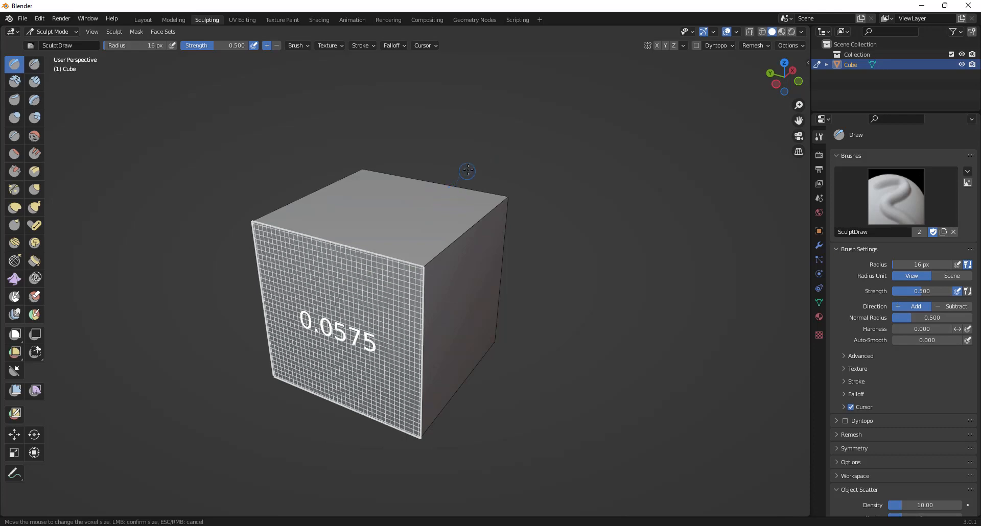
click(483, 149)
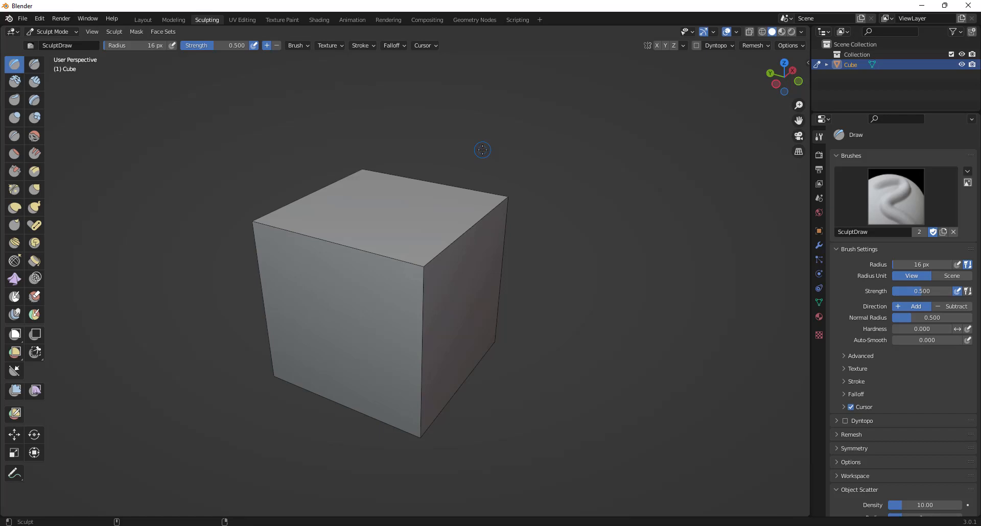
key(ctrl+r)
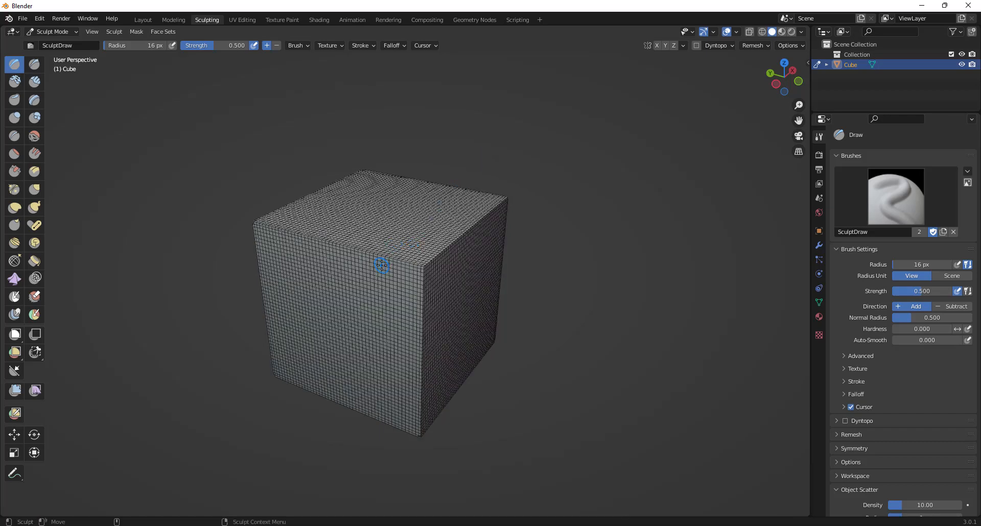
Step: Choose the Flatten brush and turn off the viewport overlays to hide the cube's wireframe
click(19, 151)
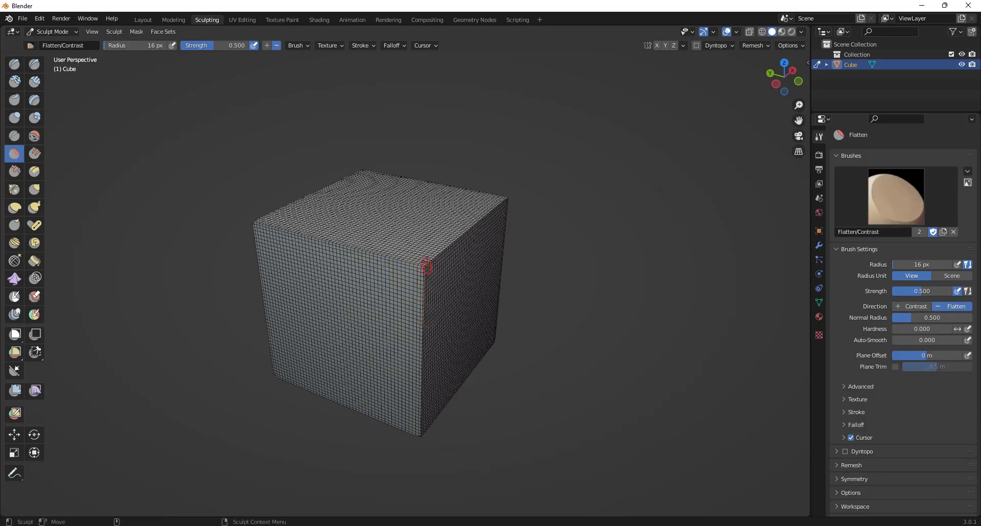
scroll(419, 301, up, 3)
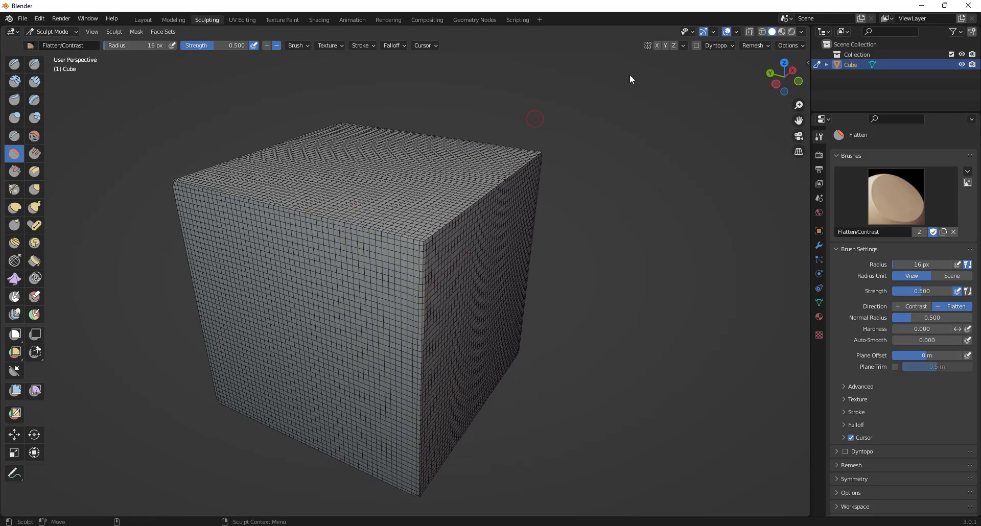
click(726, 31)
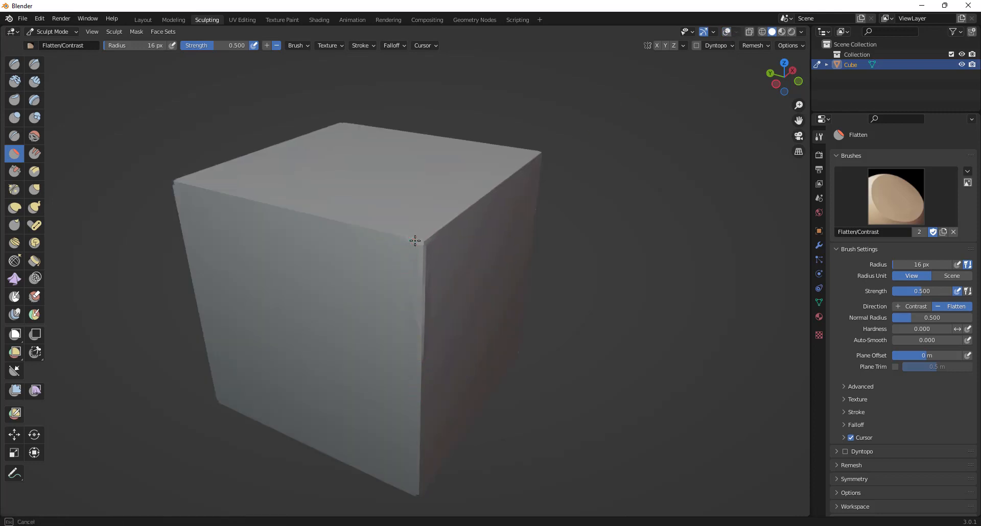
Step: Flatten the cube's front top edge up to its corner, enlarging the brush radius to 24 px
mouse_move(414, 239)
mouse_down()
mouse_move(312, 214)
mouse_move(377, 226)
mouse_move(353, 224)
mouse_up()
key(bracketright)
key(bracketright)
key(bracketright)
key(bracketright)
key(bracketright)
drag(350, 224, 420, 238)
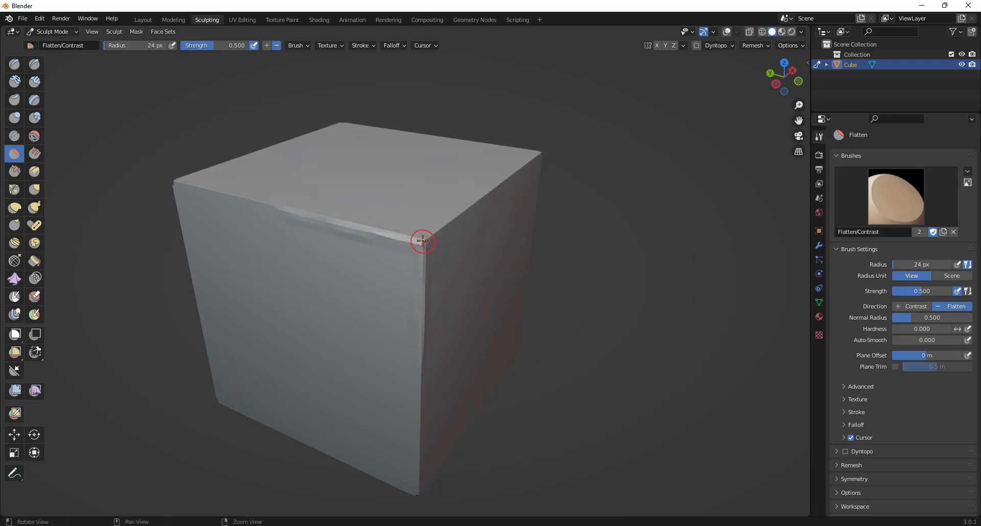
Step: Flatten the cube's sharp top corner with a few short strokes from above
scroll(420, 239, down, 3)
middle_drag(420, 239, 387, 284)
drag(371, 307, 376, 310)
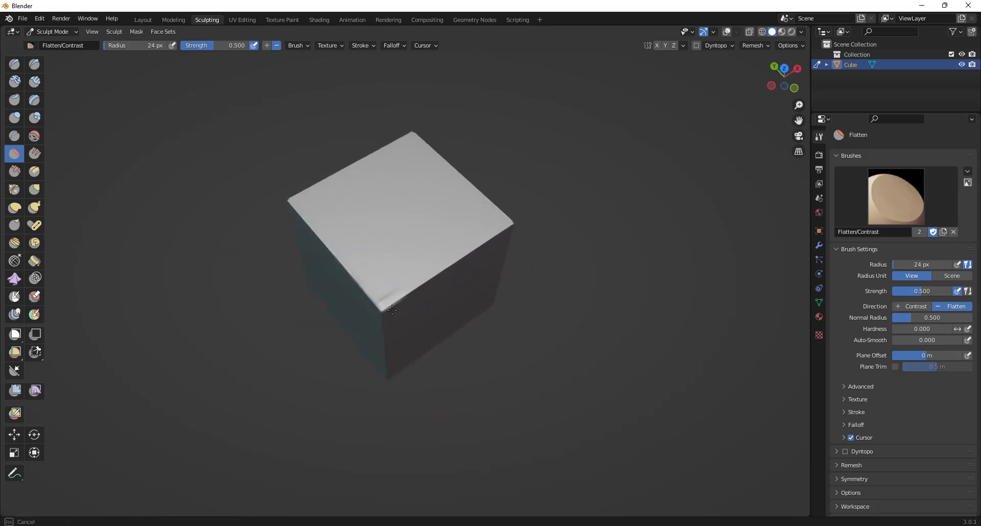
middle_drag(383, 285, 371, 298)
drag(371, 297, 384, 311)
middle_drag(348, 308, 372, 301)
Step: Switch to the Smooth brush and soften the flattened top edge and the neighbouring corners of the cube
click(35, 135)
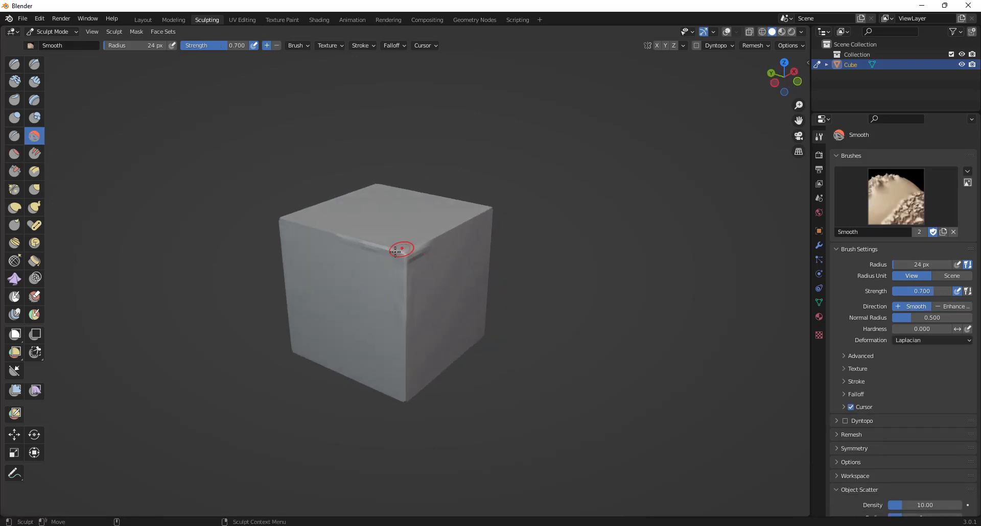
drag(399, 248, 298, 222)
middle_drag(298, 222, 280, 258)
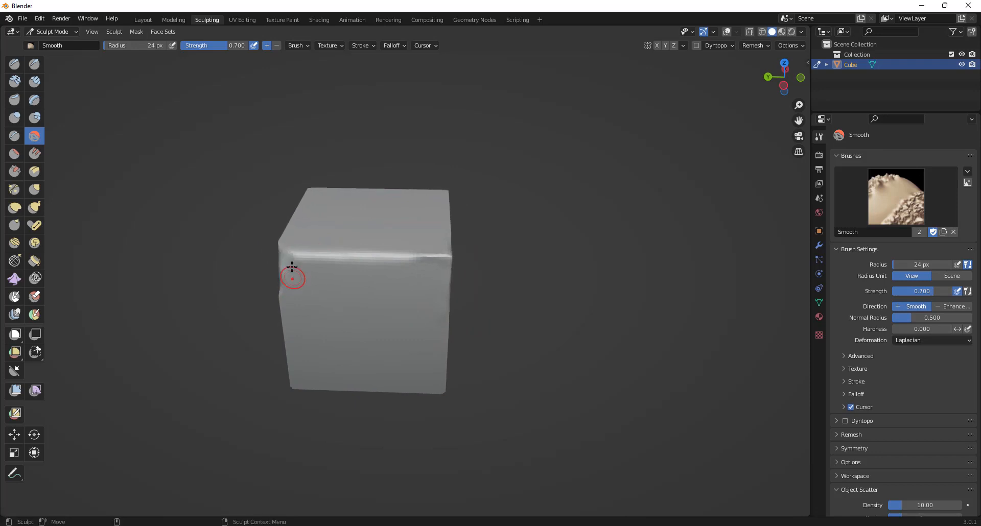
mouse_move(286, 294)
middle_down()
mouse_move(390, 299)
mouse_move(436, 321)
middle_up()
drag(435, 321, 321, 306)
mouse_move(321, 307)
middle_down()
mouse_move(411, 320)
mouse_move(401, 315)
middle_up()
mouse_move(401, 314)
mouse_down()
mouse_move(437, 340)
mouse_move(434, 325)
mouse_up()
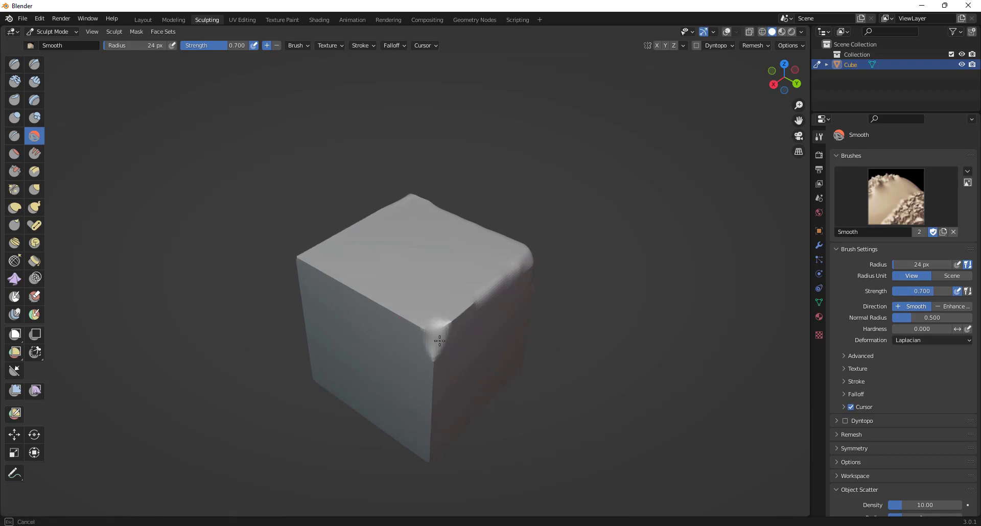
Step: Smooth the upper part of the cube's vertical edge and the adjoining top edges and corner
middle_drag(442, 330, 402, 343)
drag(402, 343, 396, 372)
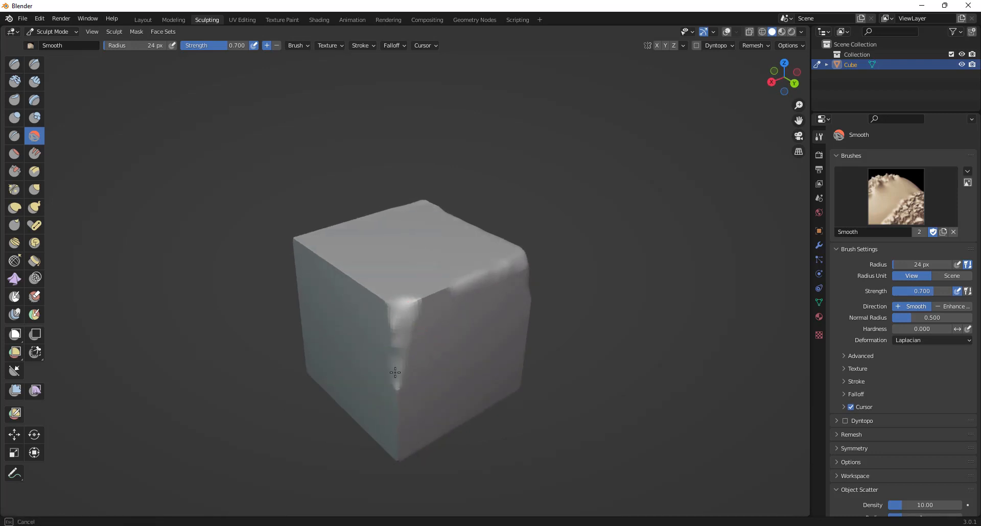
mouse_move(403, 373)
middle_down()
mouse_move(385, 359)
mouse_move(394, 363)
middle_up()
drag(379, 252, 394, 277)
mouse_move(394, 277)
middle_down()
mouse_move(416, 281)
mouse_move(372, 282)
middle_up()
mouse_move(371, 283)
mouse_down()
mouse_move(328, 282)
mouse_move(383, 285)
mouse_move(317, 289)
mouse_move(324, 342)
mouse_up()
mouse_move(324, 342)
middle_down()
mouse_move(302, 310)
mouse_move(394, 306)
middle_up()
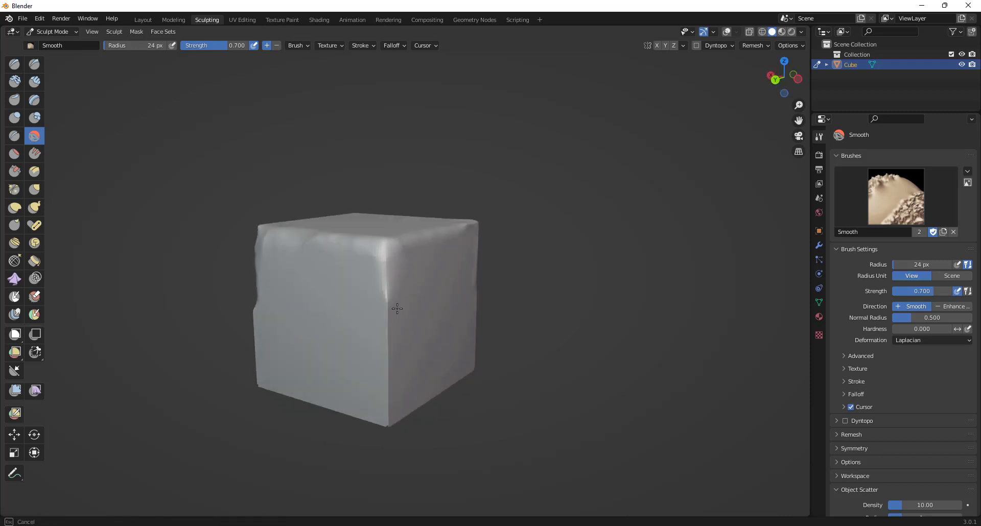
Step: Smooth the lower vertical edge and use the Draw brush to sculpt a diagonal ridge across the side face toward the bottom corner
mouse_move(394, 306)
mouse_down()
mouse_move(378, 323)
mouse_move(387, 365)
mouse_up()
mouse_move(417, 373)
middle_down()
mouse_move(449, 337)
mouse_move(437, 324)
middle_up()
key(x)
mouse_move(437, 324)
mouse_down()
mouse_move(375, 293)
mouse_move(335, 355)
mouse_up()
middle_drag(339, 343, 374, 339)
drag(402, 328, 387, 353)
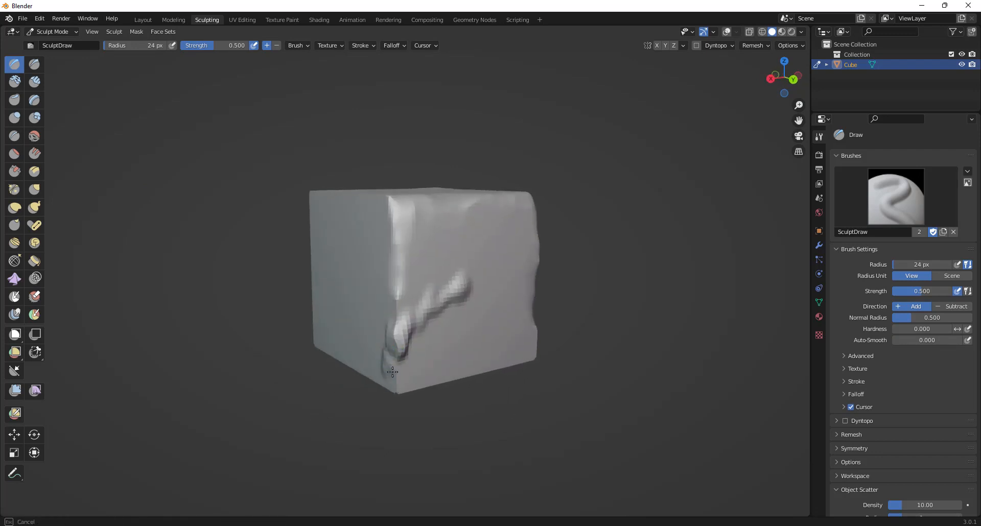
mouse_move(390, 321)
mouse_down()
mouse_move(392, 348)
mouse_move(396, 324)
mouse_up()
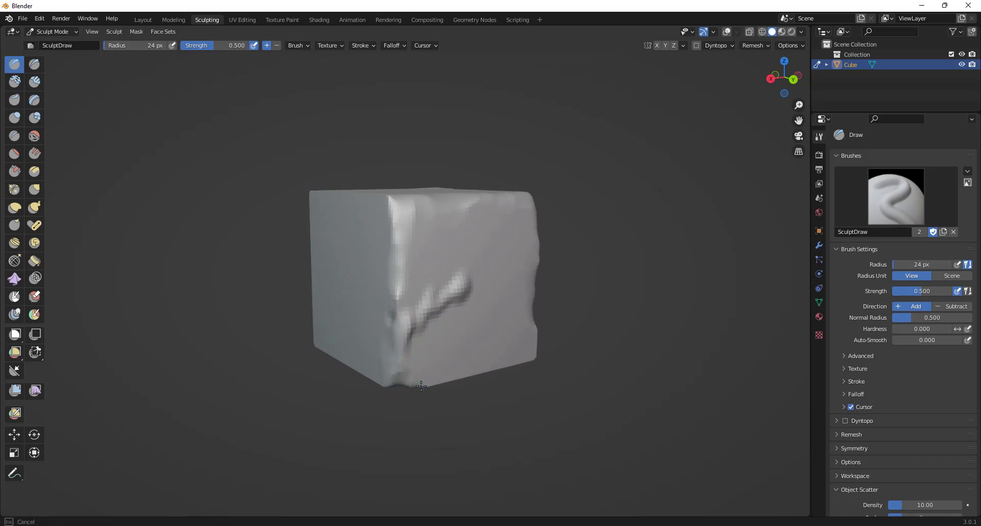
Step: Soften the diagonal ridge into the side face and rework the adjoining worn vertical edge of the cube
middle_drag(387, 378, 429, 349)
mouse_move(431, 290)
mouse_down()
mouse_move(392, 302)
mouse_move(429, 286)
mouse_move(370, 337)
mouse_up()
drag(428, 277, 377, 296)
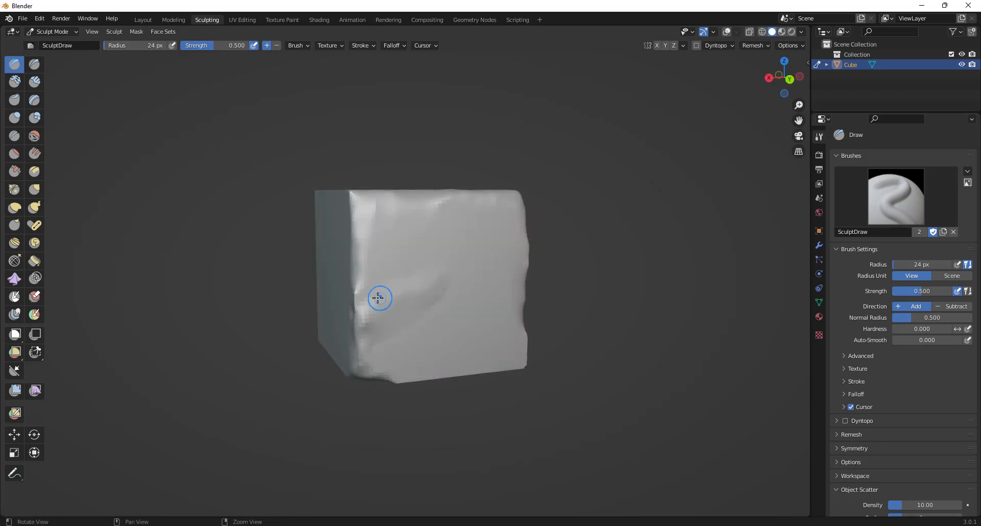
mouse_move(377, 296)
middle_down()
mouse_move(469, 302)
mouse_move(511, 196)
mouse_move(501, 244)
middle_up()
mouse_move(501, 244)
mouse_down()
mouse_move(516, 254)
mouse_move(365, 261)
mouse_move(348, 256)
mouse_move(352, 249)
mouse_move(354, 263)
mouse_up()
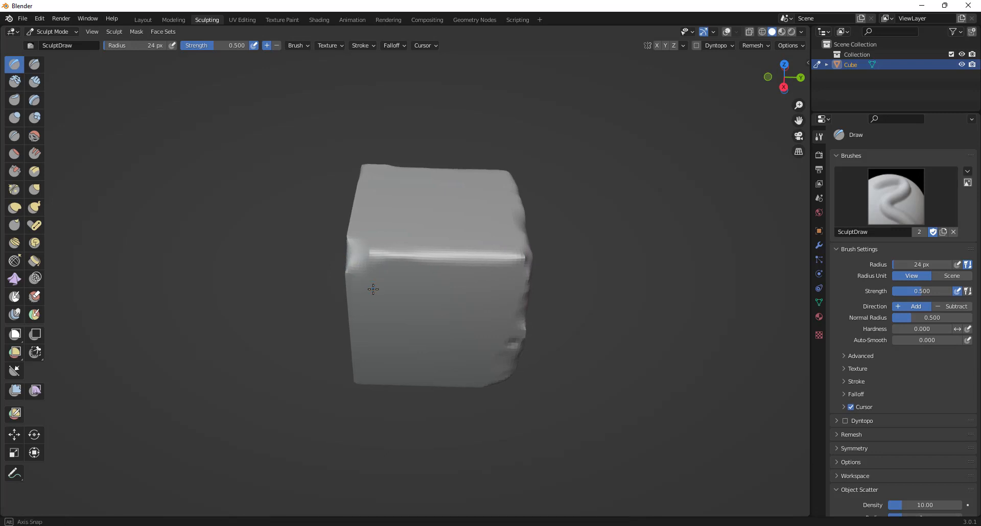
Step: Wear down the next vertical edge with uneven Draw brush strokes and chip the adjoining top edge of the cube
middle_drag(371, 290, 412, 267)
mouse_move(410, 267)
mouse_down()
mouse_move(394, 295)
mouse_move(417, 327)
mouse_move(405, 359)
mouse_up()
middle_drag(402, 352, 432, 359)
drag(372, 201, 403, 189)
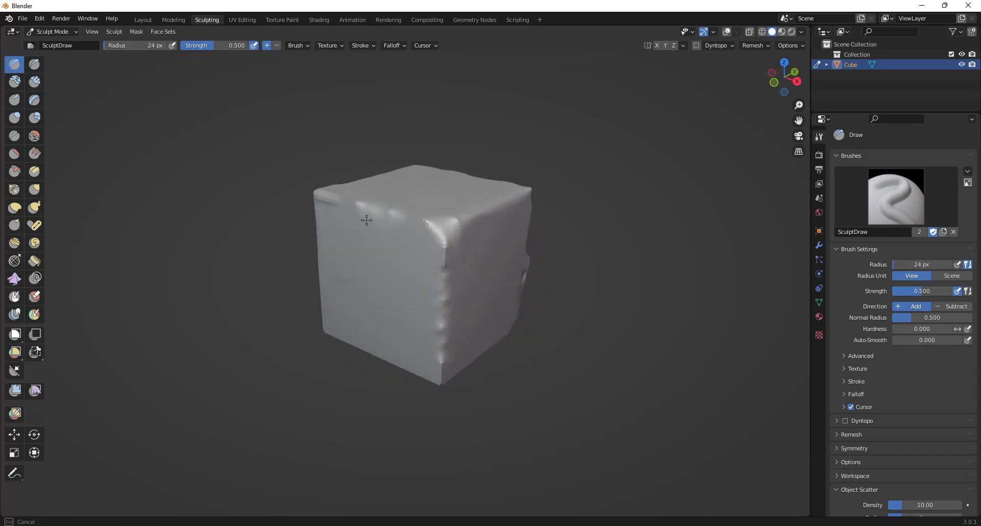
middle_drag(324, 197, 372, 245)
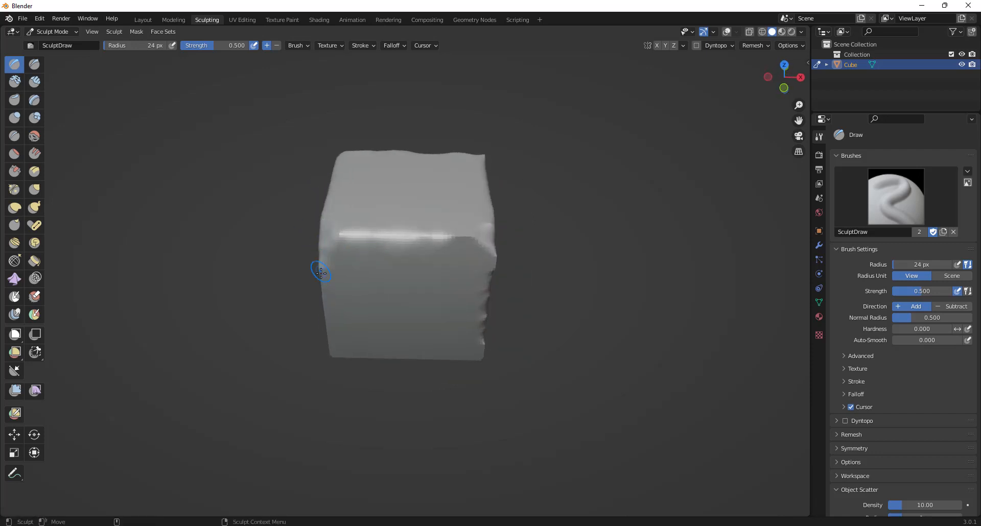
Step: Roughen the remaining vertical edge of the cube with the Draw brush and check the overall shape
middle_drag(318, 267, 362, 287)
mouse_move(361, 287)
mouse_down()
mouse_move(381, 313)
mouse_move(373, 337)
mouse_up()
middle_drag(423, 331, 499, 315)
scroll(501, 316, down, 4)
mouse_move(422, 274)
middle_down()
mouse_move(484, 292)
mouse_move(464, 272)
mouse_move(366, 286)
middle_up()
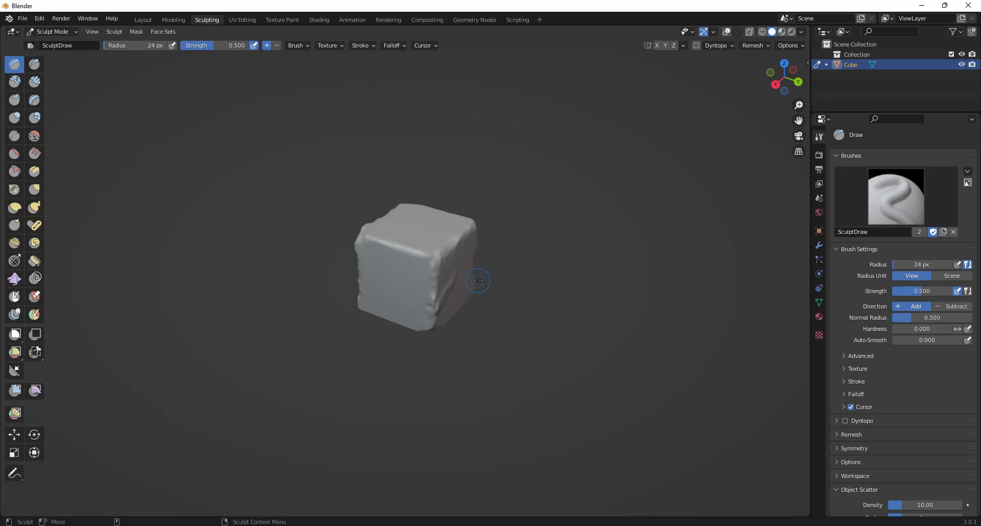
Step: Carve a diagonal crack across one face of the cube with the Crease brush and add a branch running down from it
click(15, 136)
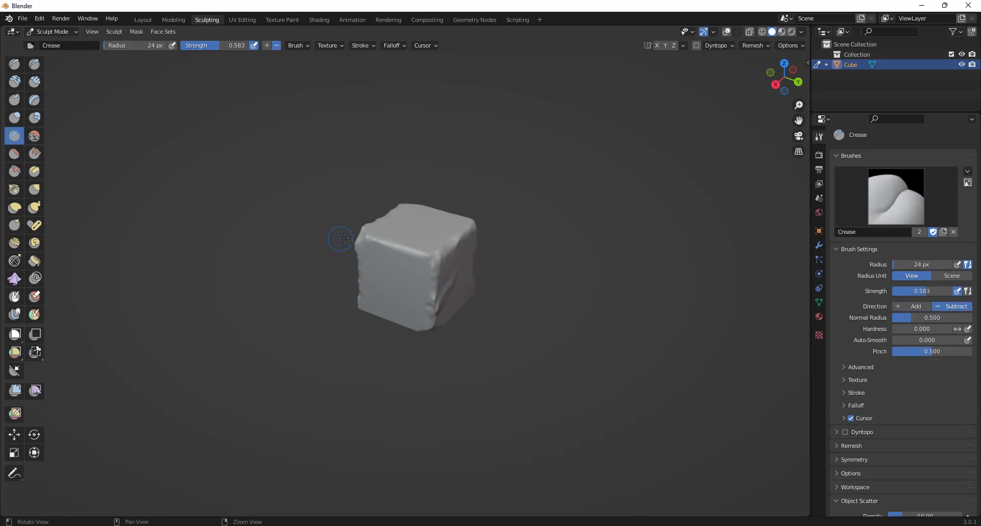
scroll(386, 274, up, 5)
mouse_move(405, 231)
mouse_down()
mouse_move(377, 264)
mouse_move(311, 293)
mouse_move(234, 307)
mouse_move(353, 266)
mouse_move(406, 229)
mouse_move(279, 302)
mouse_up()
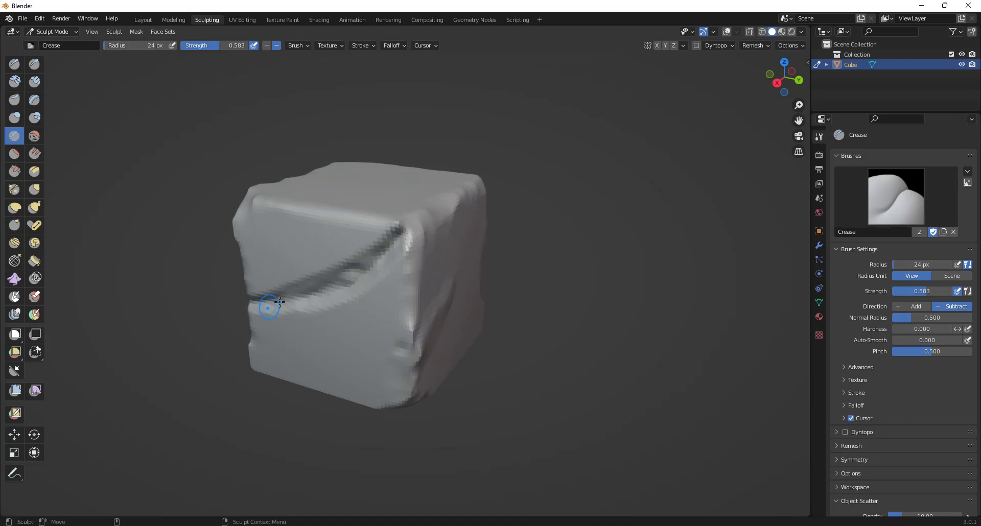
scroll(307, 297, down, 4)
middle_drag(358, 286, 395, 291)
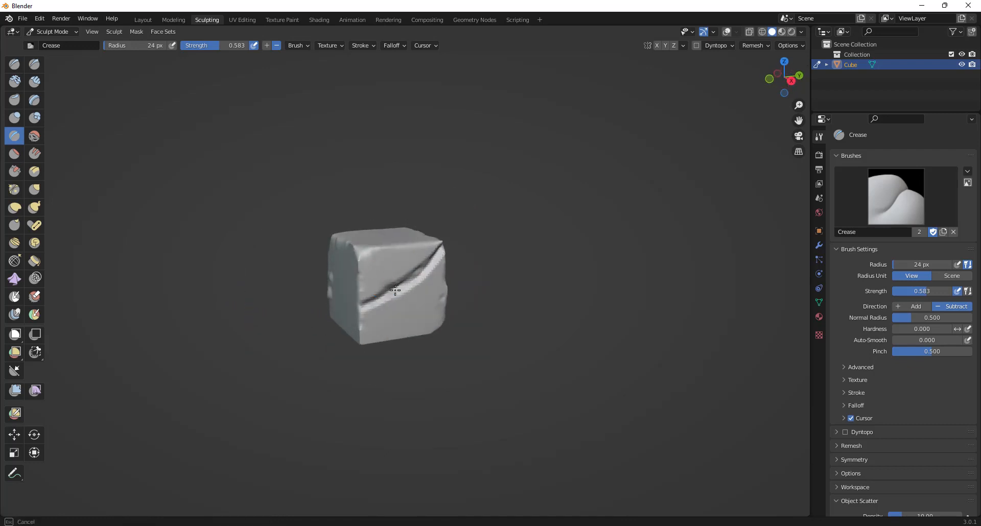
mouse_move(395, 291)
mouse_down()
mouse_move(419, 342)
mouse_move(387, 320)
mouse_move(396, 331)
mouse_up()
Step: Continue the crack onto the neighbouring face, carving it from the top edge down to the bottom edge and deepening it
alt+drag(404, 334, 345, 328)
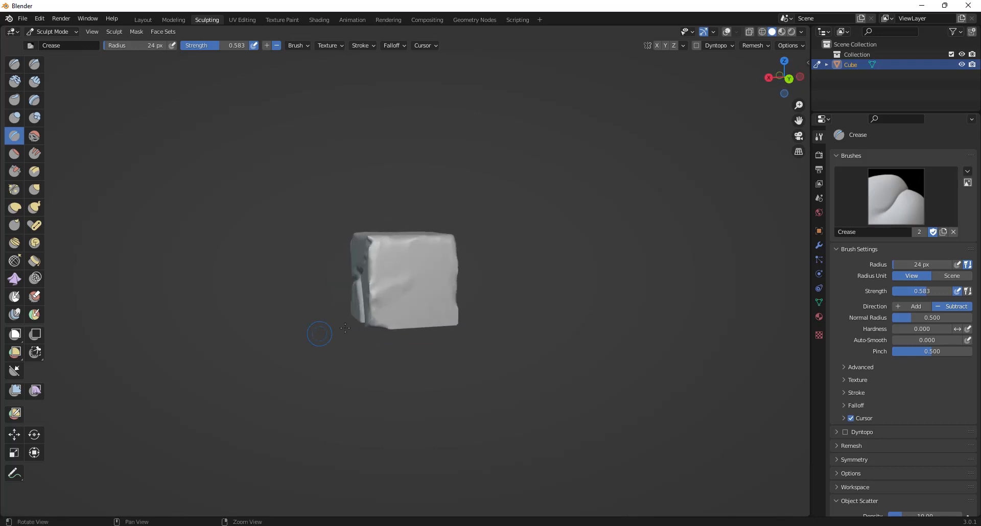
mouse_move(368, 264)
mouse_down()
mouse_move(409, 244)
mouse_move(371, 259)
mouse_move(395, 268)
mouse_up()
scroll(396, 267, up, 3)
mouse_move(419, 218)
mouse_down()
mouse_move(323, 268)
mouse_move(363, 253)
mouse_move(410, 377)
mouse_up()
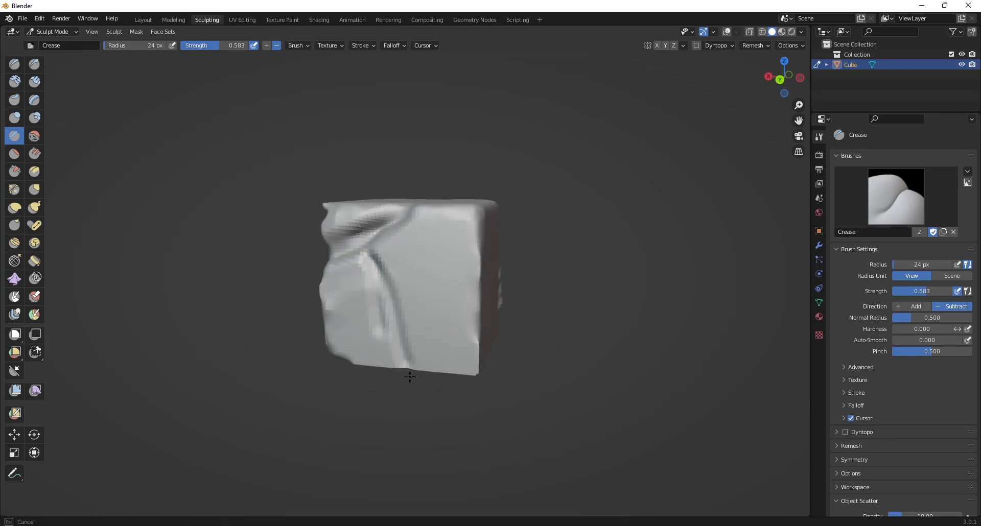
drag(363, 254, 415, 363)
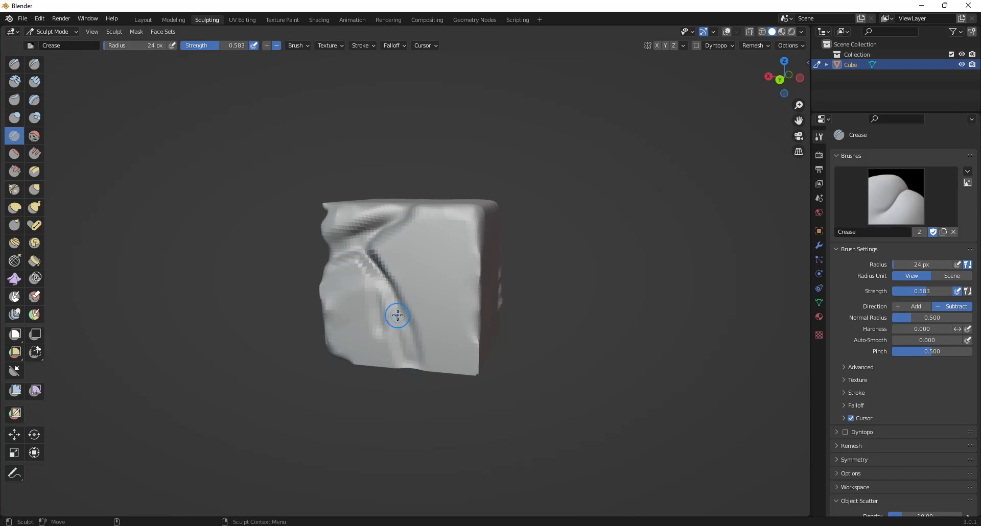
drag(397, 315, 411, 367)
Step: Branch the crack across the vertical edge and curve it down to the bottom edge of the adjacent face
mouse_move(412, 318)
alt+mouse_down()
mouse_move(383, 327)
mouse_move(446, 303)
alt+mouse_up()
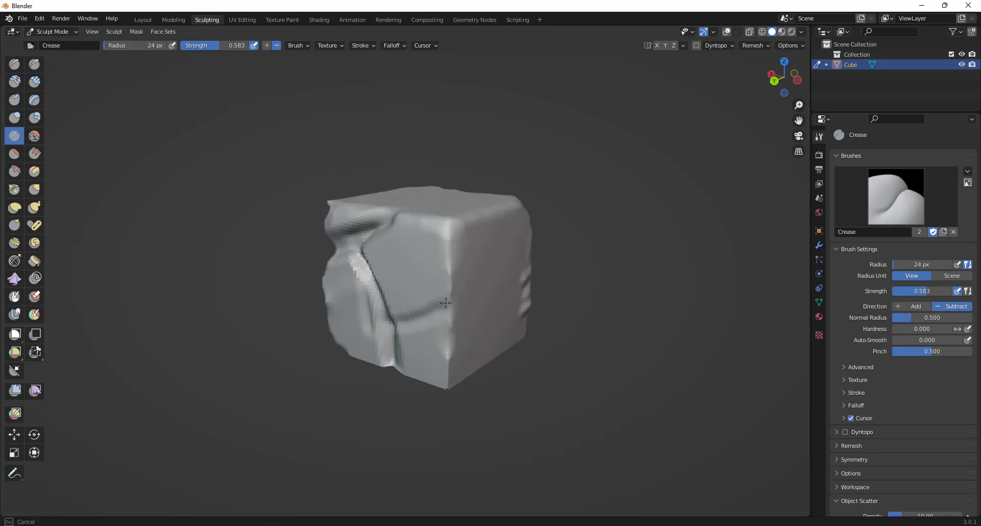
mouse_move(386, 322)
alt+mouse_down()
mouse_move(403, 315)
mouse_move(447, 382)
mouse_move(358, 317)
alt+mouse_up()
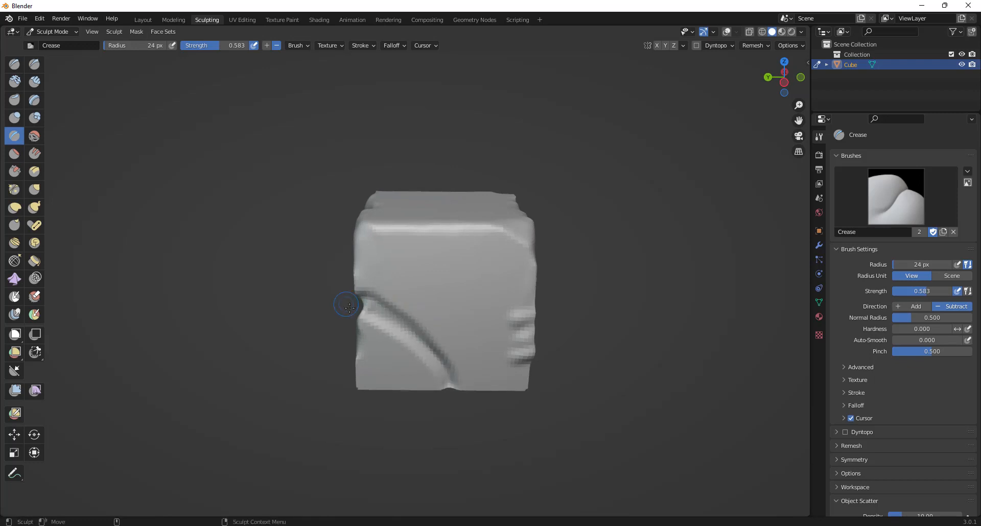
scroll(454, 291, down, 1)
scroll(441, 259, up, 2)
scroll(442, 259, up, 1)
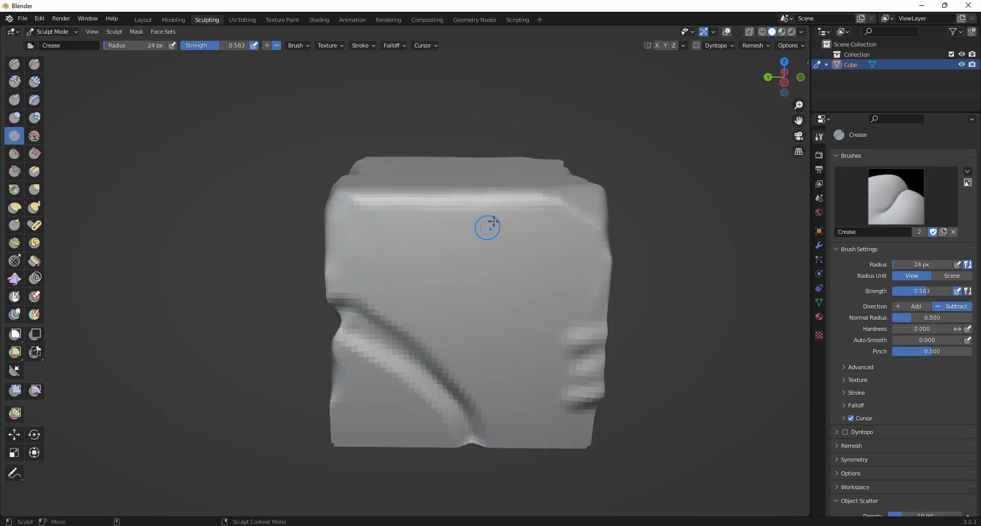
Step: Carve a second diagonal crack from the top edge of this face down into the curved crack
mouse_move(514, 201)
mouse_down()
mouse_move(500, 237)
mouse_move(396, 334)
mouse_move(491, 262)
mouse_move(516, 197)
mouse_move(444, 301)
mouse_move(398, 332)
mouse_up()
scroll(426, 281, down, 5)
middle_drag(426, 281, 406, 290)
scroll(396, 292, down, 4)
scroll(407, 290, up, 5)
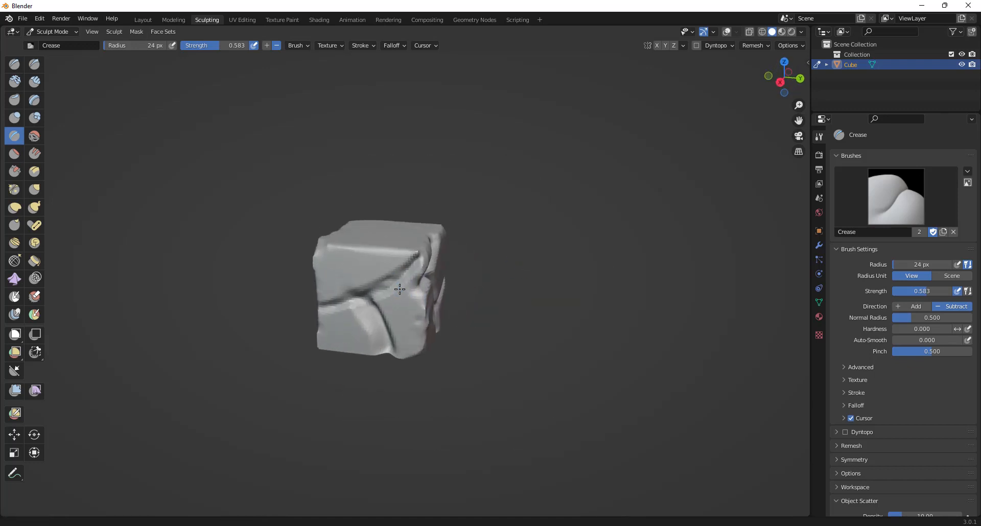
Step: Select the Scrape brush and examine the cracks and worn edges of the cube from all sides and from farther away
click(15, 172)
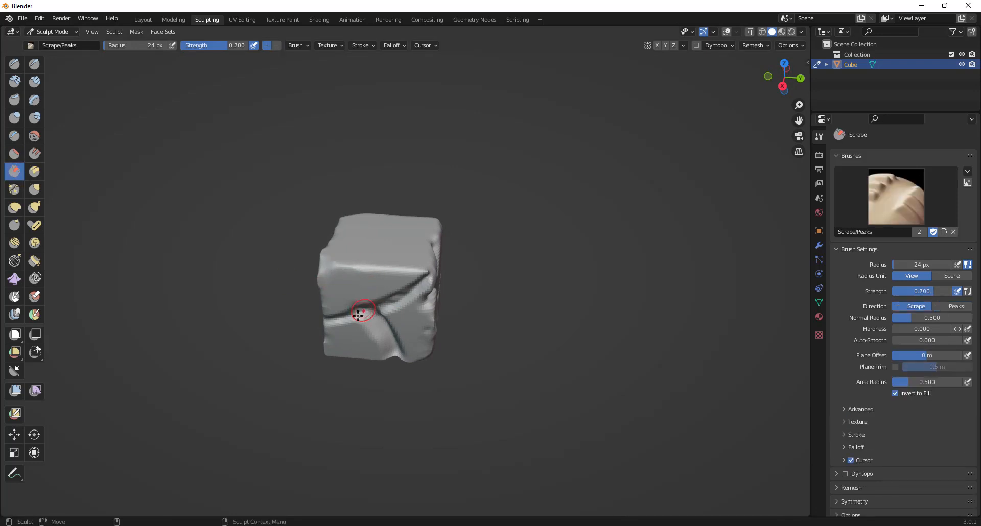
middle_drag(330, 333, 424, 278)
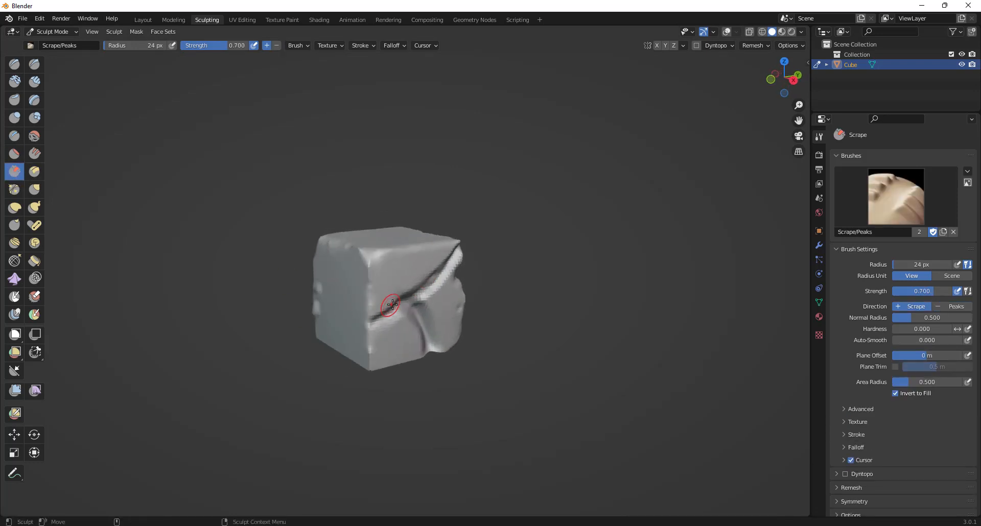
scroll(391, 332, down, 3)
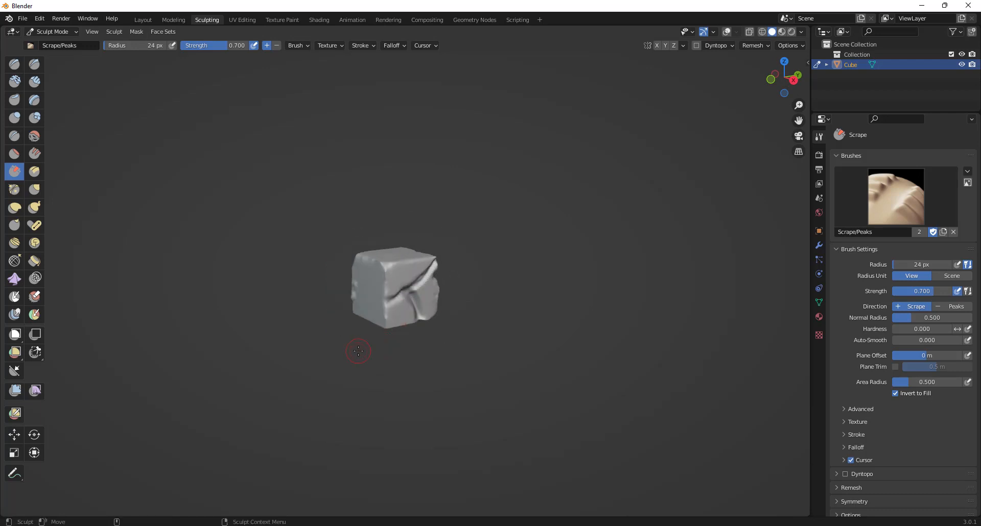
middle_drag(358, 350, 449, 285)
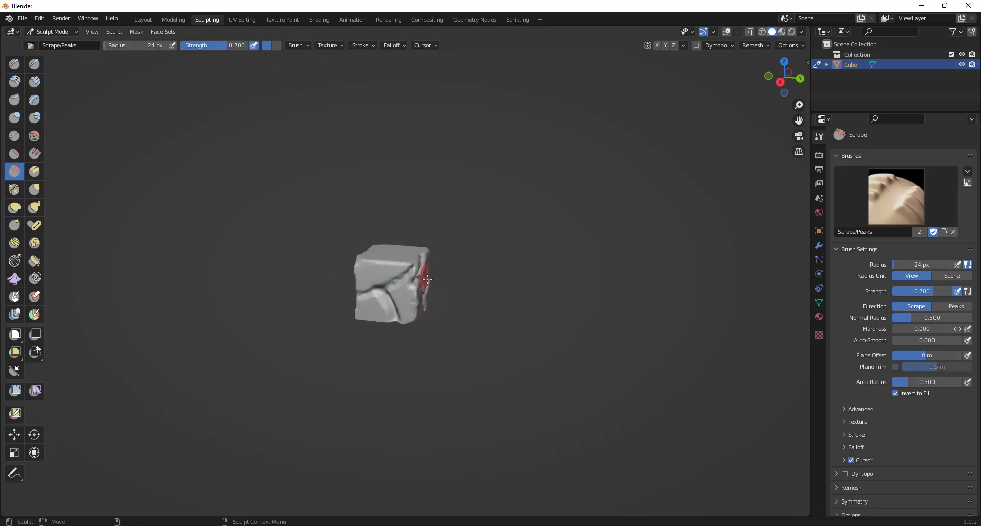
scroll(453, 307, up, 5)
scroll(498, 317, down, 3)
alt+drag(526, 316, 438, 313)
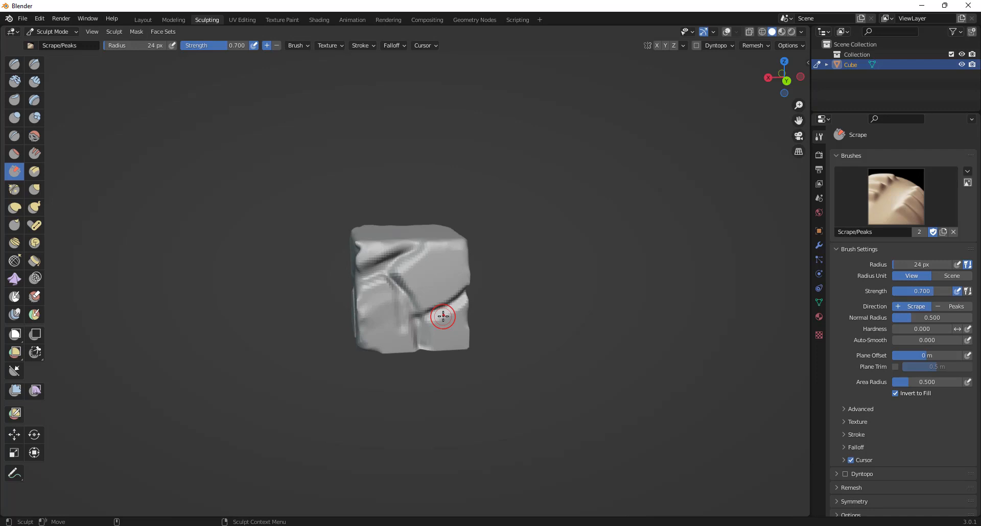
scroll(469, 321, down, 2)
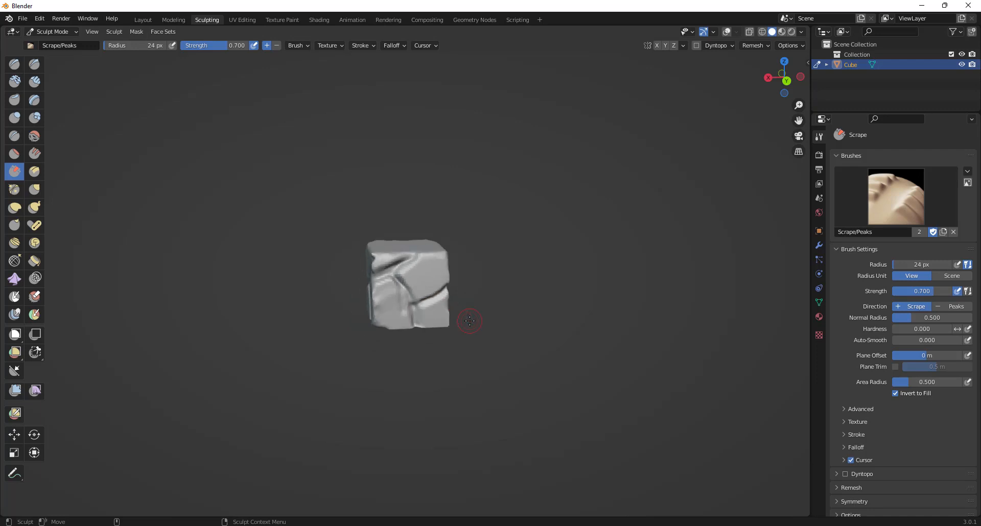
mouse_move(468, 316)
middle_down()
mouse_move(535, 310)
mouse_move(565, 323)
mouse_move(603, 304)
middle_up()
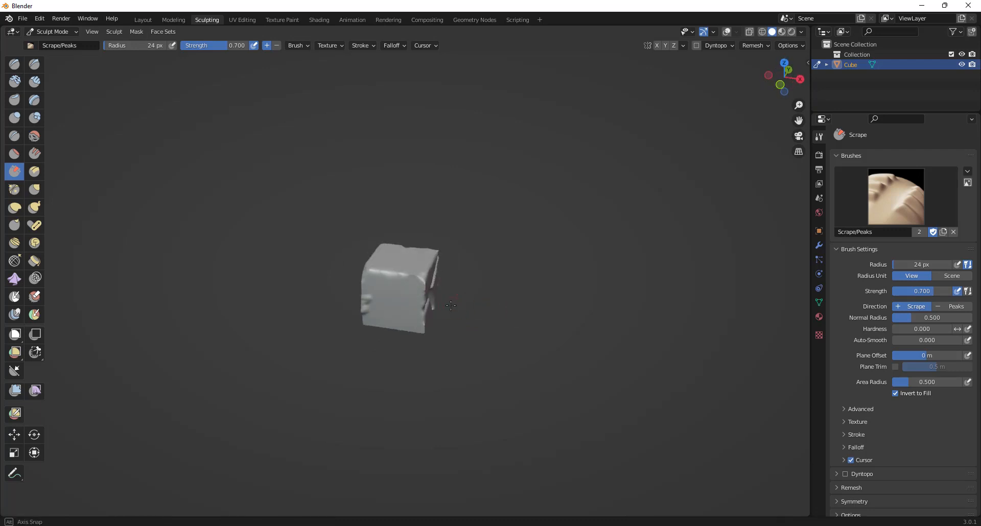
middle_drag(434, 306, 511, 324)
middle_drag(426, 324, 508, 309)
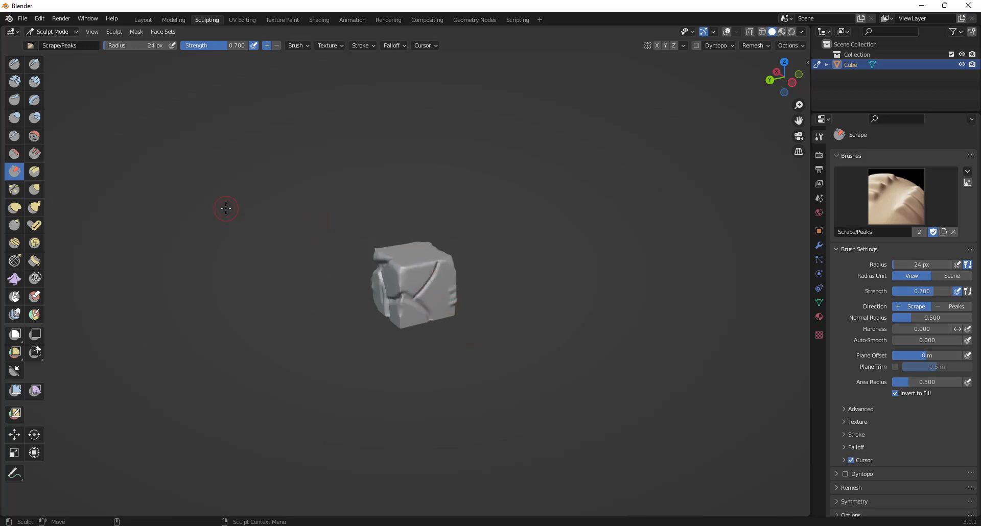
Step: Switch to the Layout workspace, inspect the sculpted cube's dense mesh in Edit Mode, and return to Object Mode
click(143, 19)
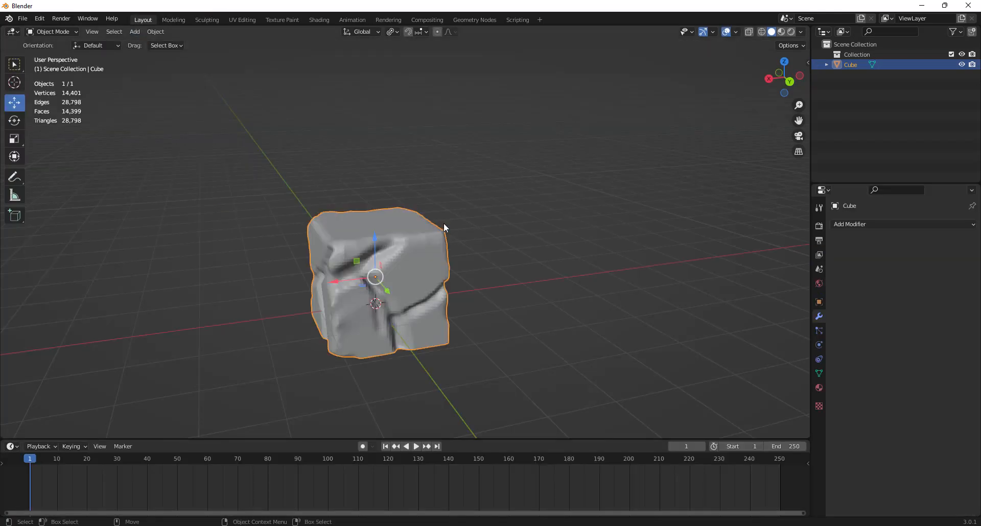
scroll(444, 223, down, 8)
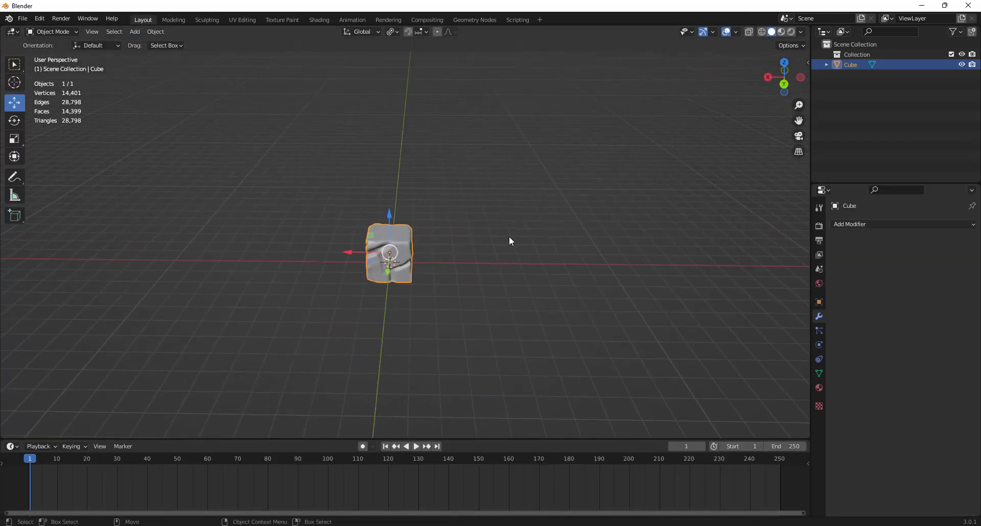
key(Tab)
scroll(422, 254, up, 5)
middle_drag(274, 262, 328, 276)
scroll(350, 251, down, 2)
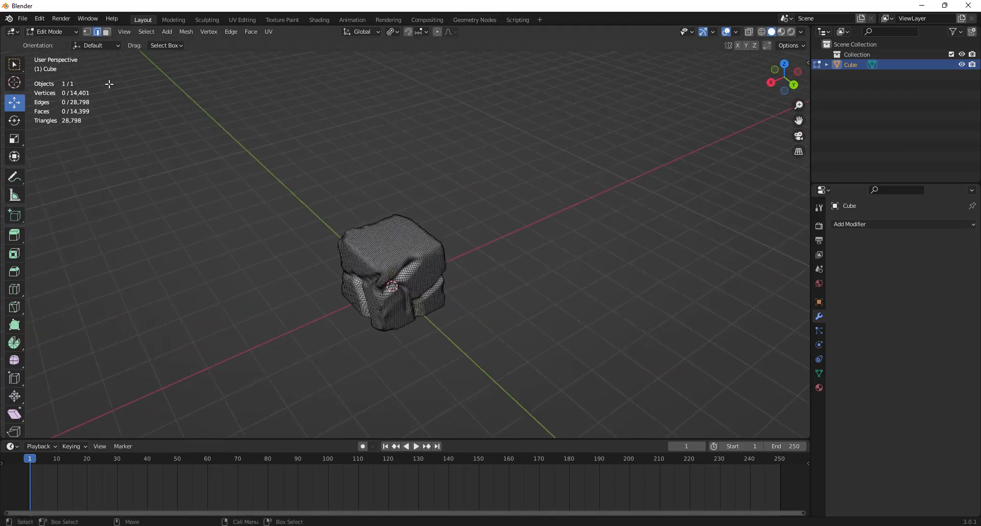
click(51, 31)
click(49, 41)
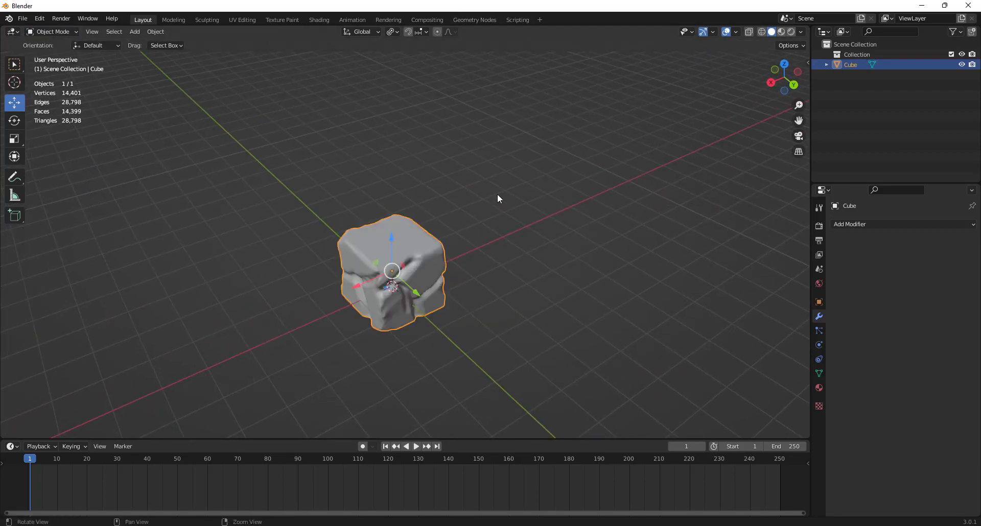
Step: Add a new cube mesh and move it along the X axis to stand beside the sculpted cube
middle_drag(499, 198, 194, 114)
click(133, 32)
mouse_move(140, 44)
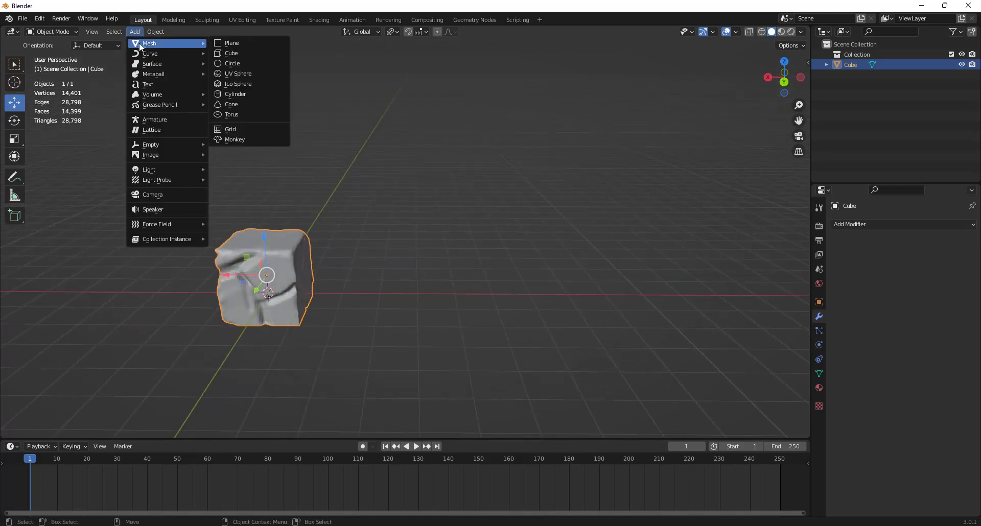
click(229, 54)
drag(239, 292, 365, 289)
Step: Select the new plain cube and shift it slightly along the Y axis
middle_drag(477, 271, 345, 333)
middle_drag(385, 305, 265, 244)
click(275, 222)
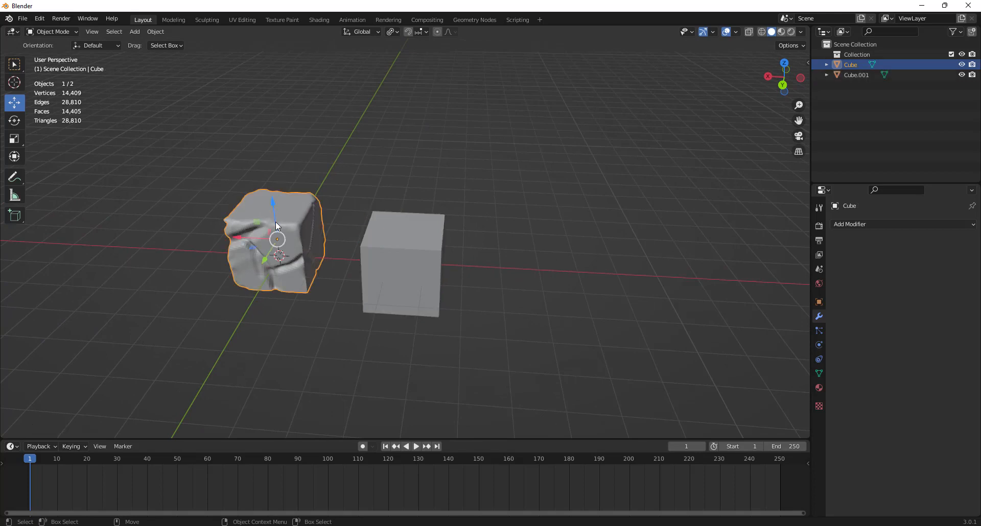
click(416, 252)
middle_drag(357, 280, 384, 314)
drag(377, 296, 370, 296)
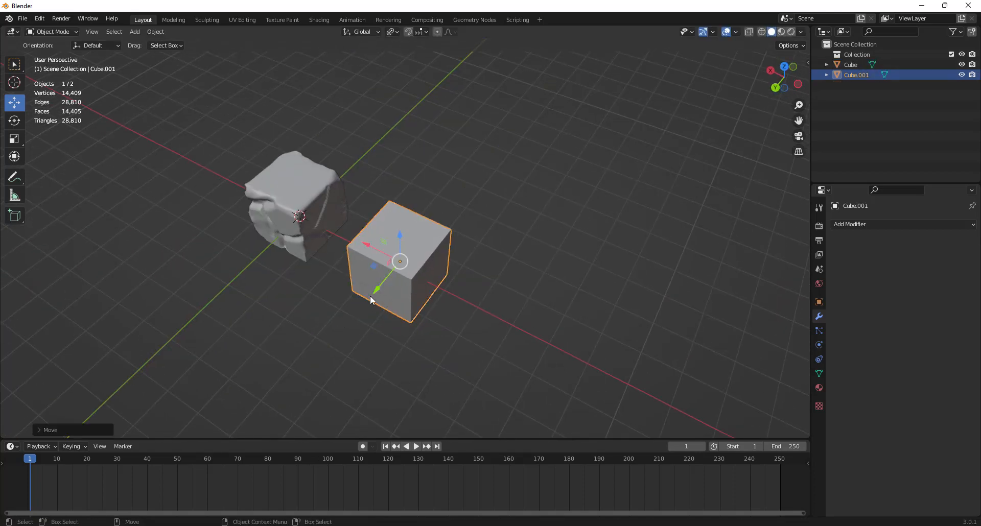
Step: Raise the plain cube along the Z axis and lower it slightly to line up with the sculpted cube
middle_drag(370, 295, 274, 271)
alt+drag(273, 269, 291, 261)
alt+right_drag(392, 262, 453, 259)
drag(405, 252, 408, 207)
alt+middle_drag(356, 259, 386, 240)
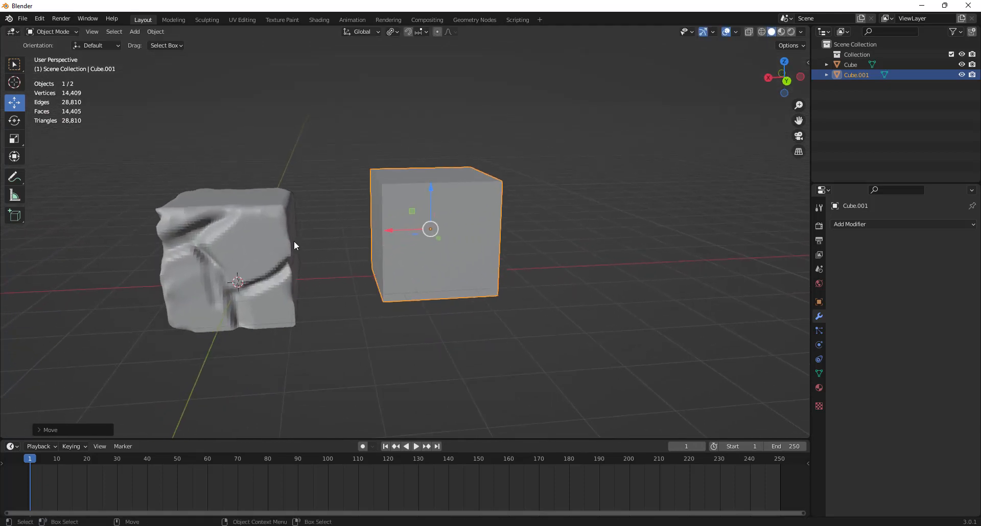
drag(430, 197, 431, 217)
alt+right_drag(486, 241, 451, 247)
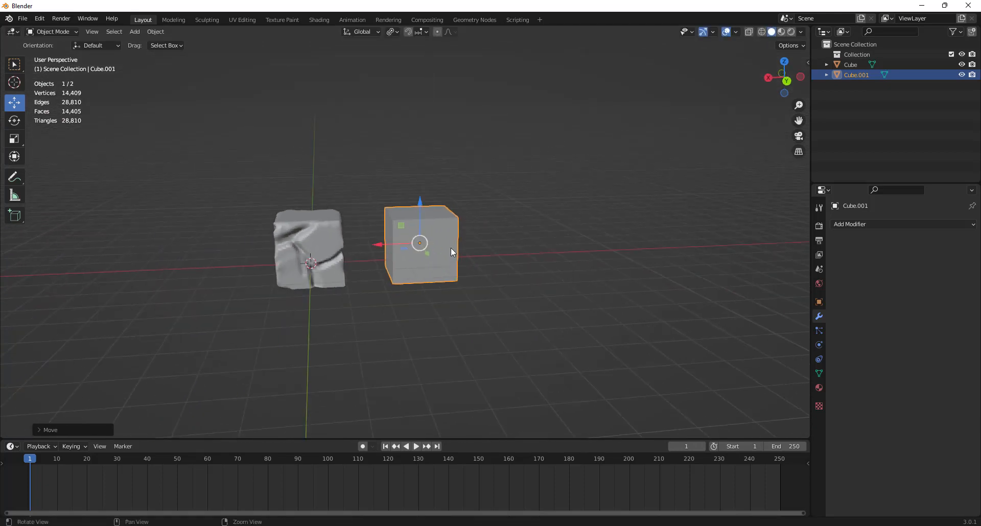
alt+middle_drag(450, 247, 420, 286)
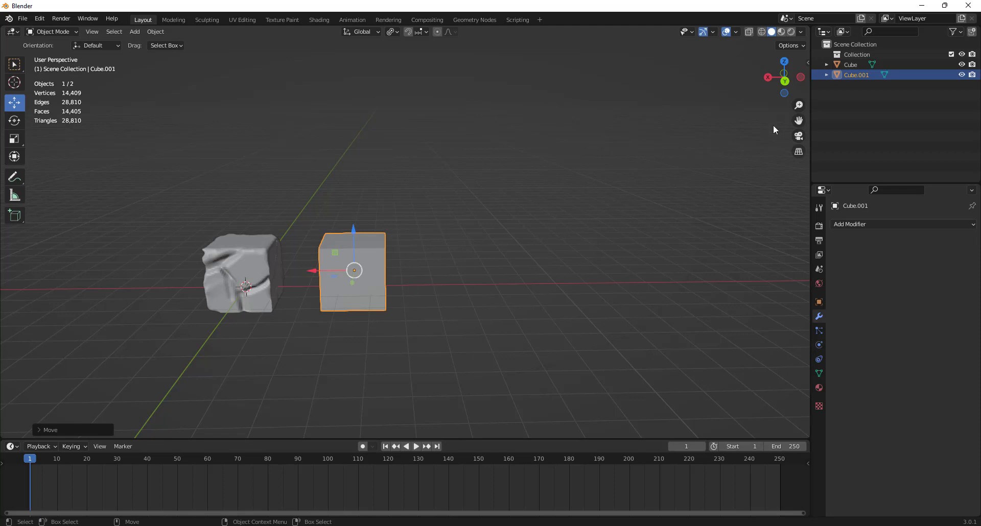
Step: Apply the One Click Damage add-on's Make Damage operation to the plain cube
click(807, 62)
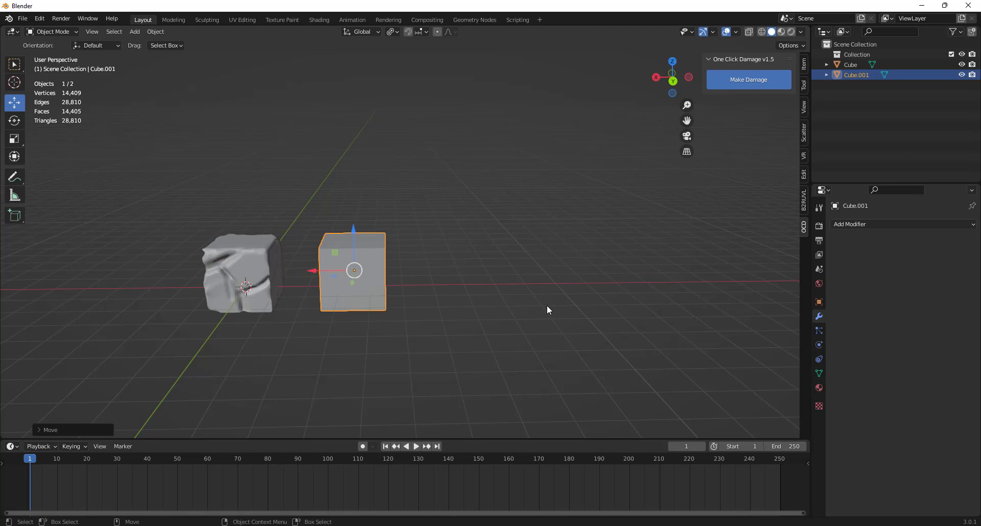
alt+drag(437, 314, 446, 314)
alt+middle_drag(446, 314, 498, 314)
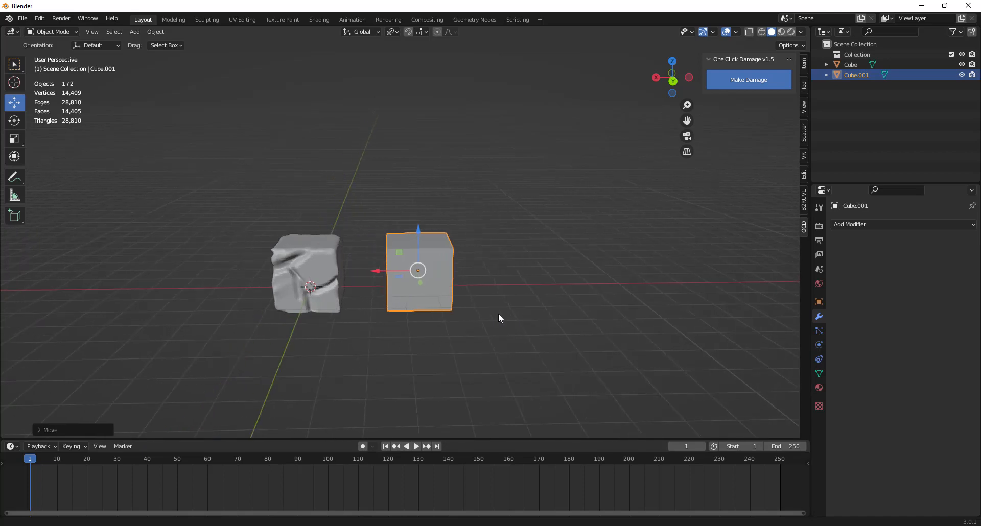
alt+drag(426, 350, 433, 349)
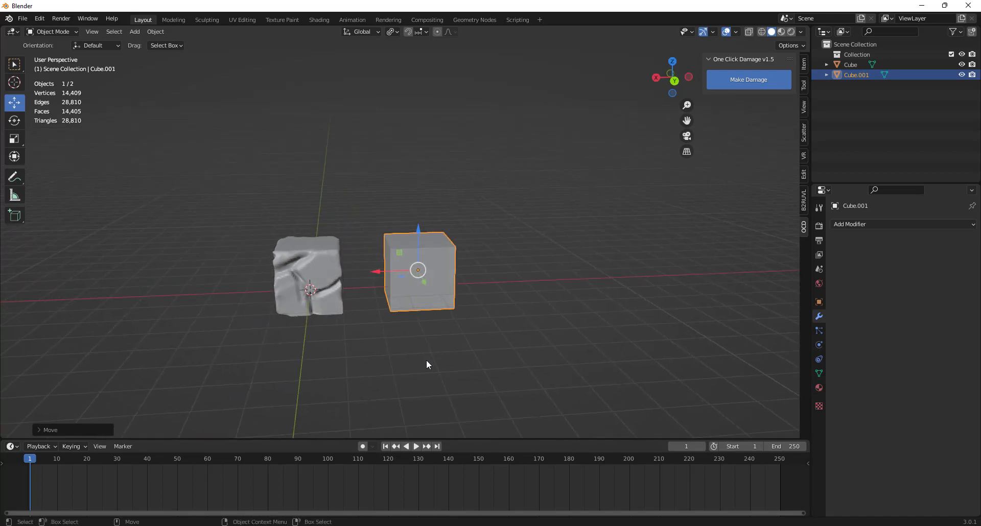
alt+drag(445, 351, 444, 332)
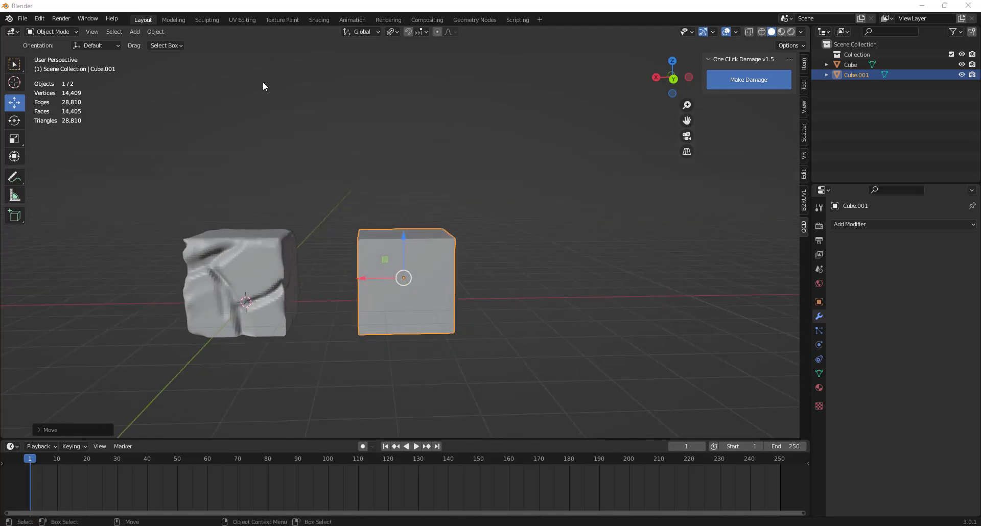
alt+drag(442, 278, 380, 261)
alt+middle_drag(510, 274, 489, 286)
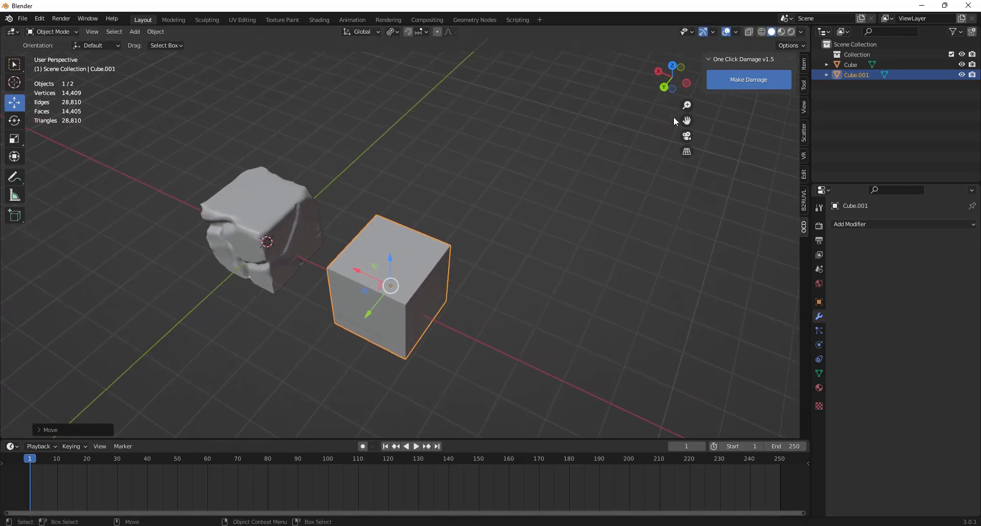
click(759, 82)
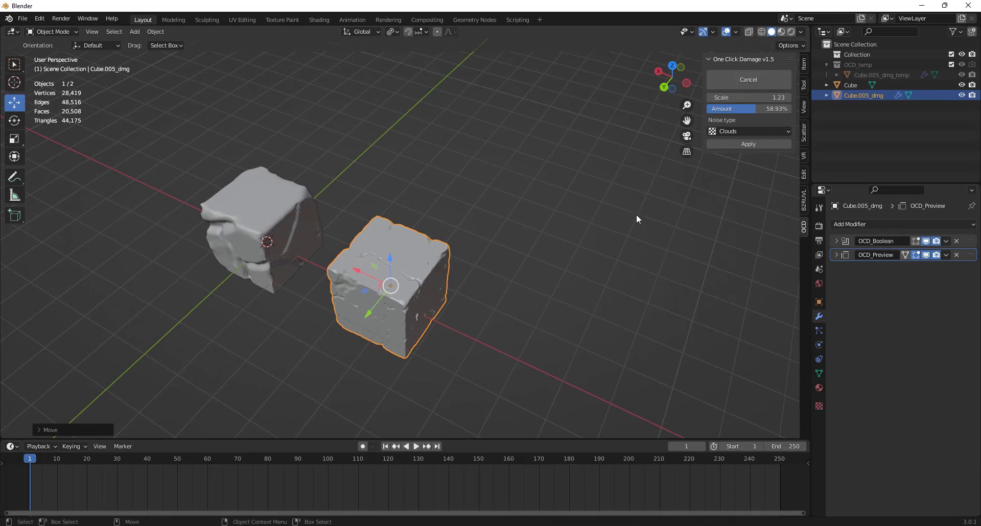
Step: Set the cube's damage scale to 1.33 and amount to 70.24%, keeping the Clouds noise type
alt+drag(636, 214, 546, 266)
middle_drag(546, 265, 425, 278)
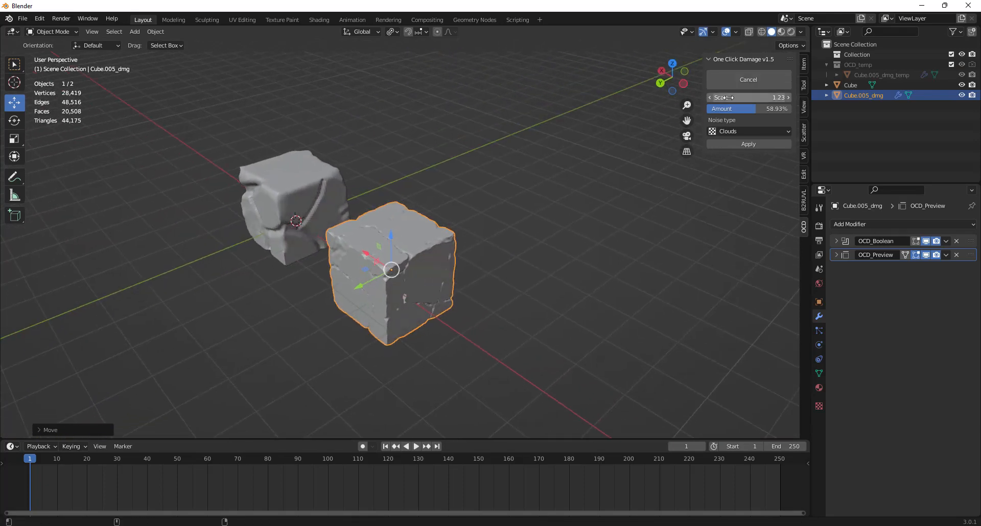
click(732, 132)
click(731, 132)
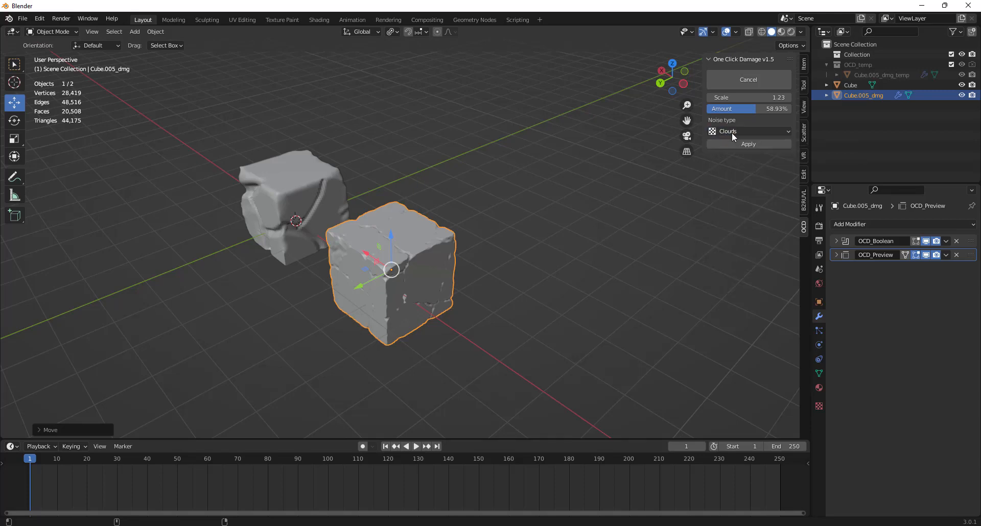
scroll(416, 270, up, 1)
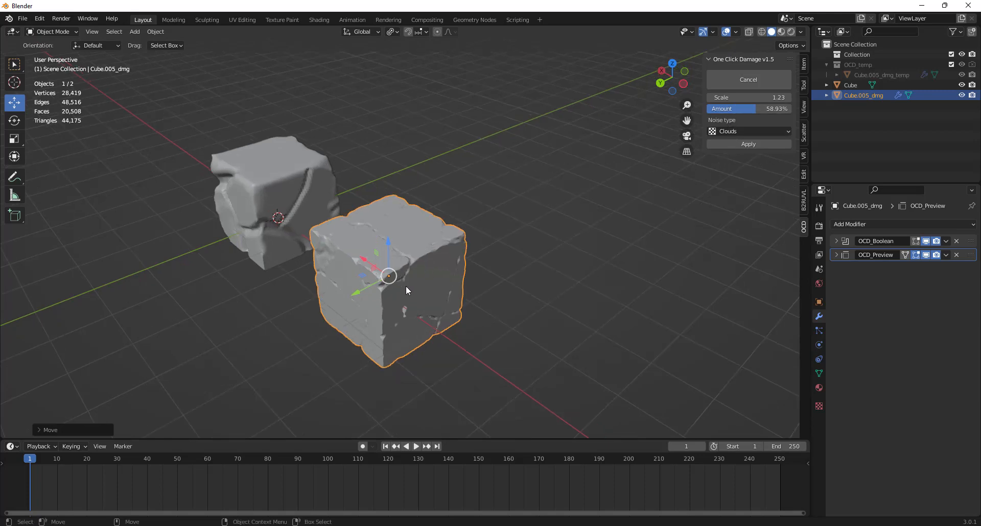
mouse_move(749, 97)
mouse_down()
mouse_move(769, 97)
mouse_move(751, 97)
mouse_up()
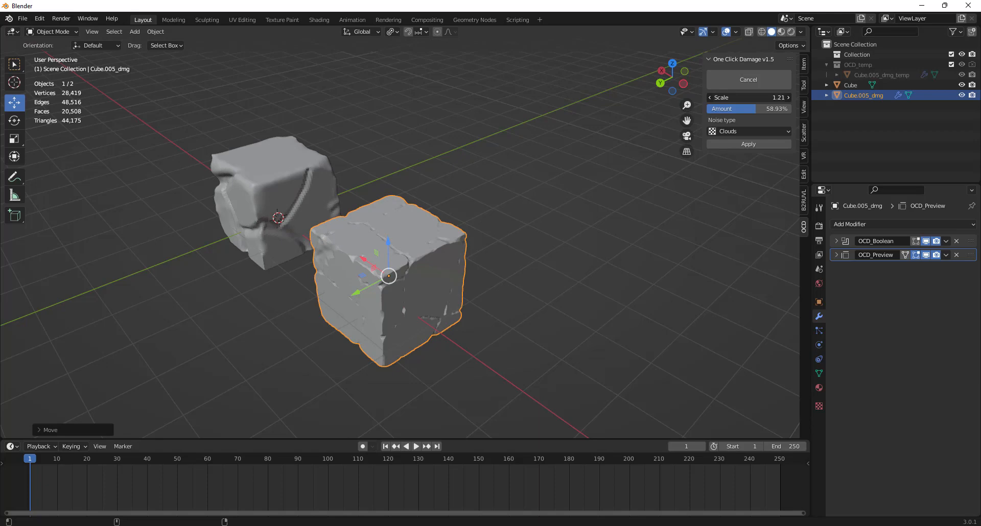
drag(748, 97, 753, 117)
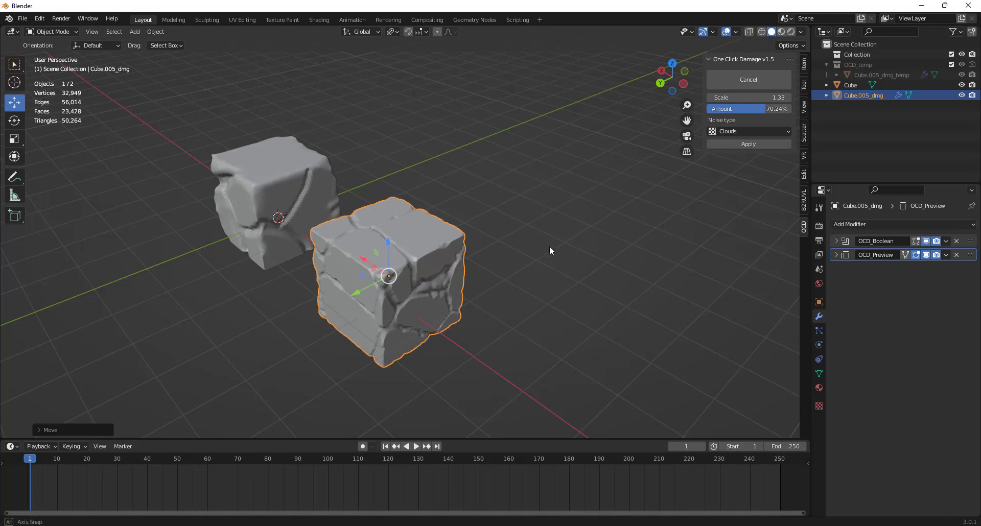
Step: Compare the damaged cube with the sculpted cube and delete both objects
middle_drag(550, 246, 356, 304)
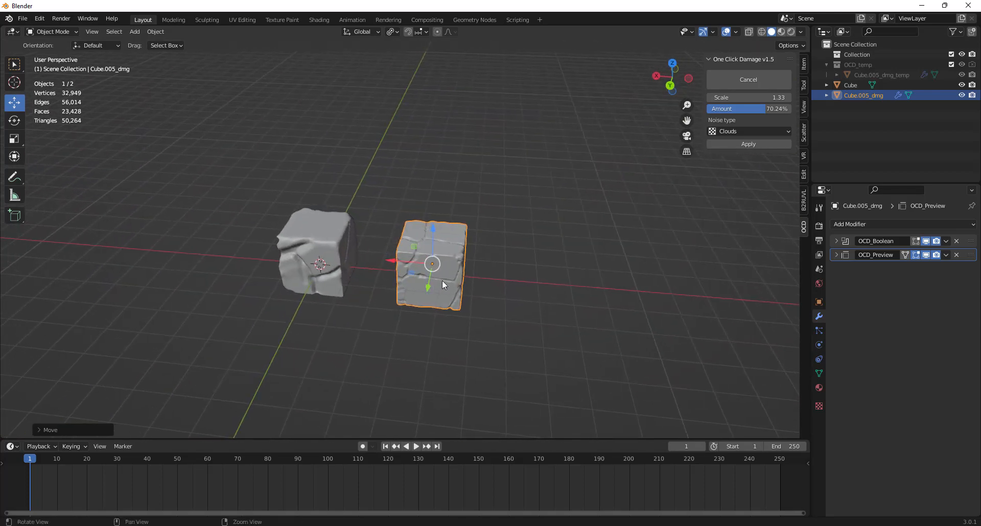
middle_drag(442, 280, 314, 302)
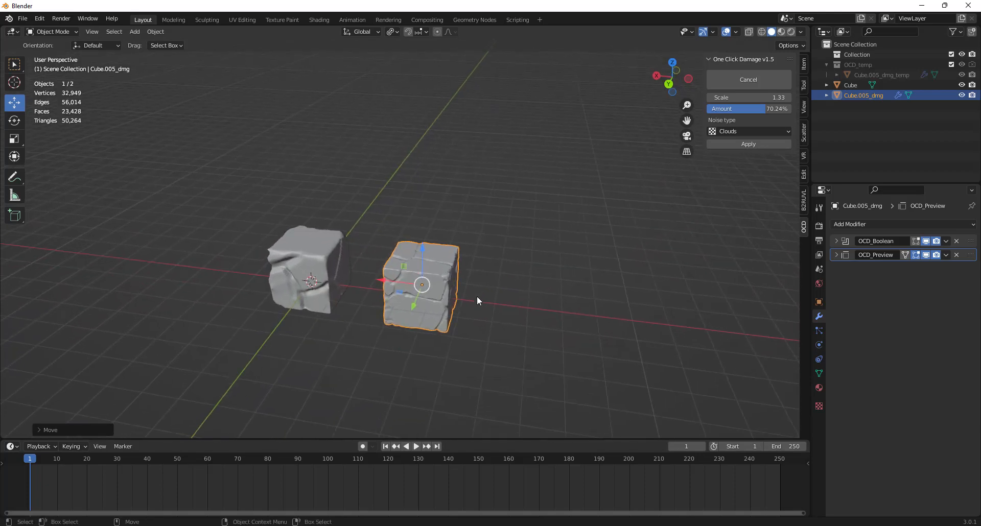
shift+click(258, 279)
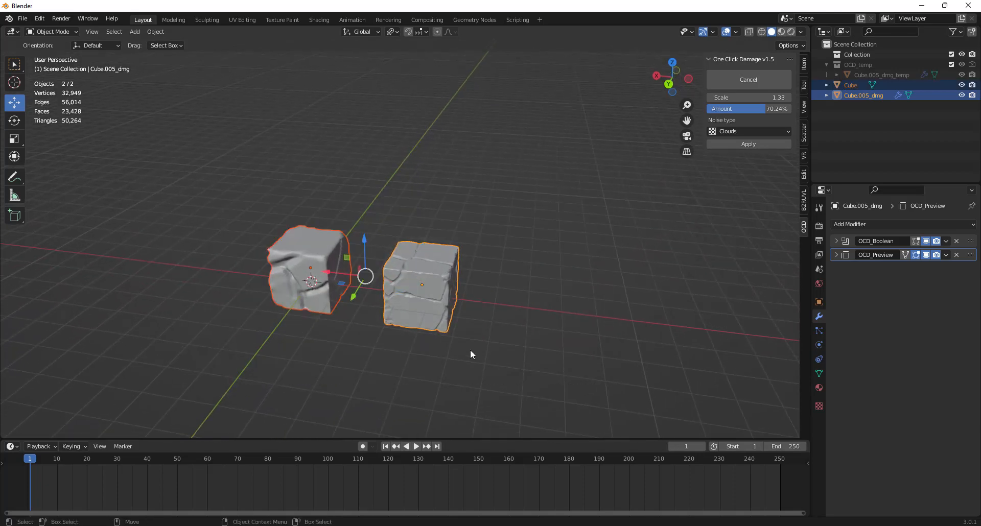
key(Delete)
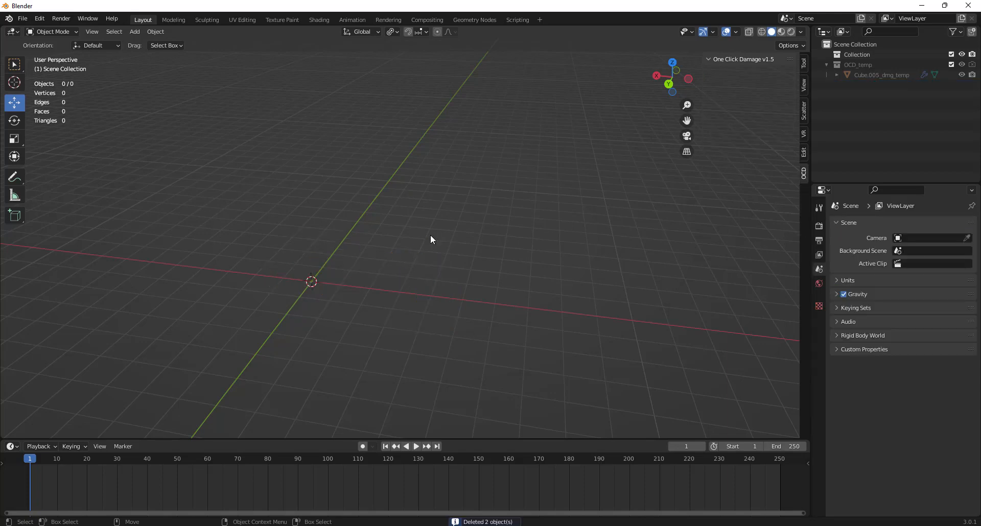
Step: Add a mesh circle at the world origin and scale it up uniformly to more than twice its size
click(135, 32)
mouse_move(153, 46)
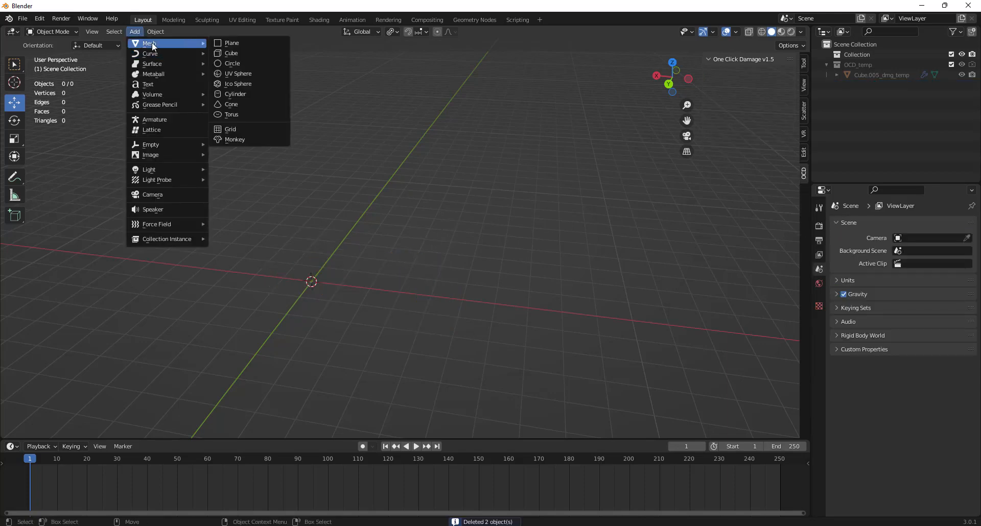
click(218, 63)
middle_drag(366, 313, 401, 314)
key(s)
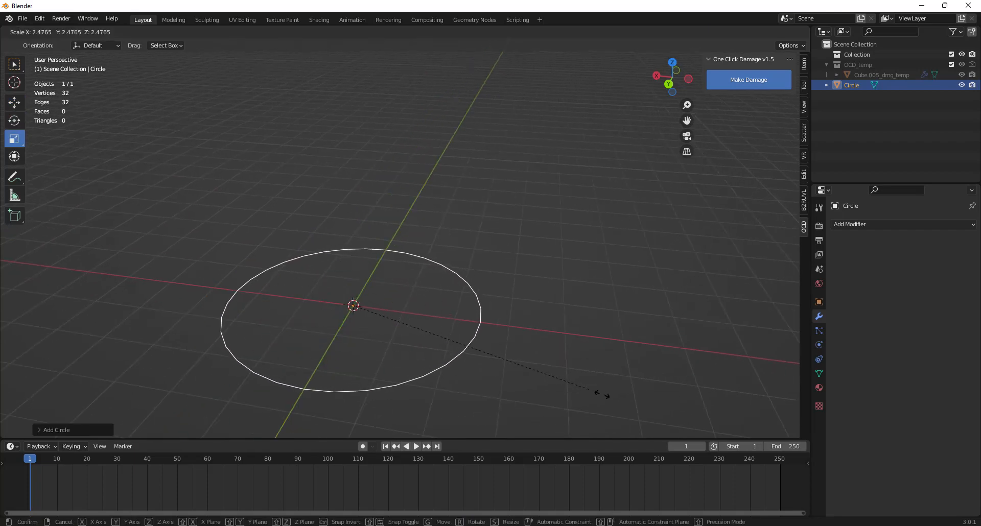
click(631, 402)
scroll(531, 319, down, 3)
mouse_move(333, 369)
alt+mouse_down()
mouse_move(344, 369)
mouse_move(340, 361)
alt+mouse_up()
alt+right_drag(339, 362, 383, 335)
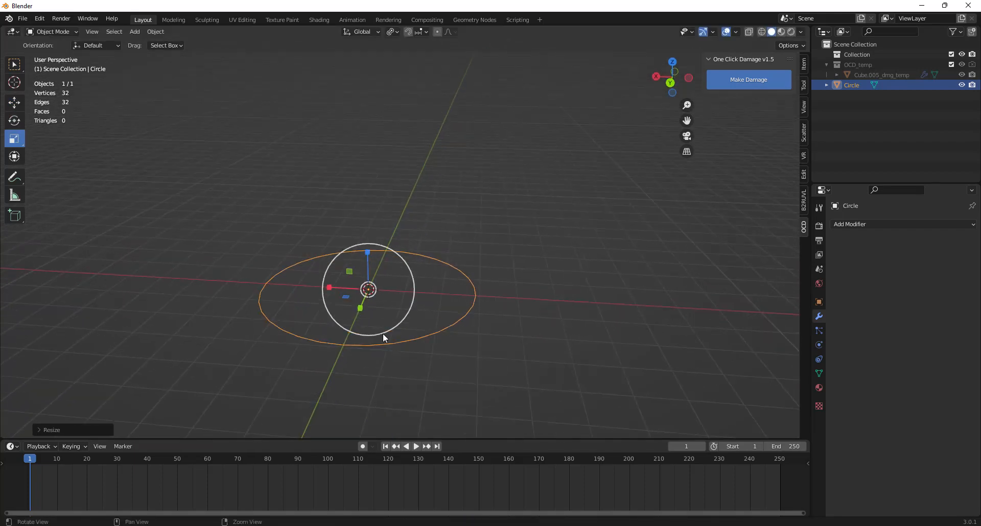
Step: Fill the circle's outline with a single face in Edit Mode
key(Tab)
right_click(429, 327)
click(401, 263)
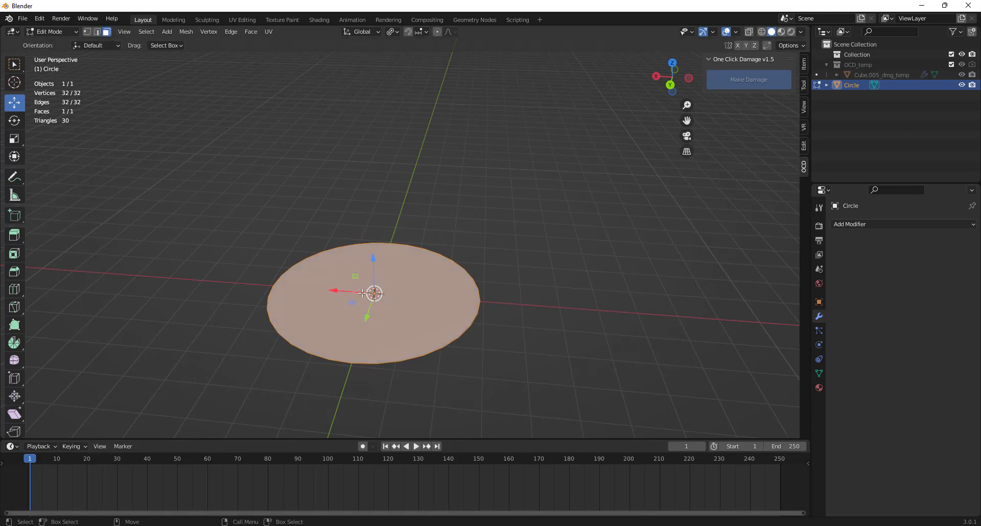
Step: Extrude the circular face upward about 1 m to form a disc and lower its top face slightly
right_click(362, 293)
click(351, 321)
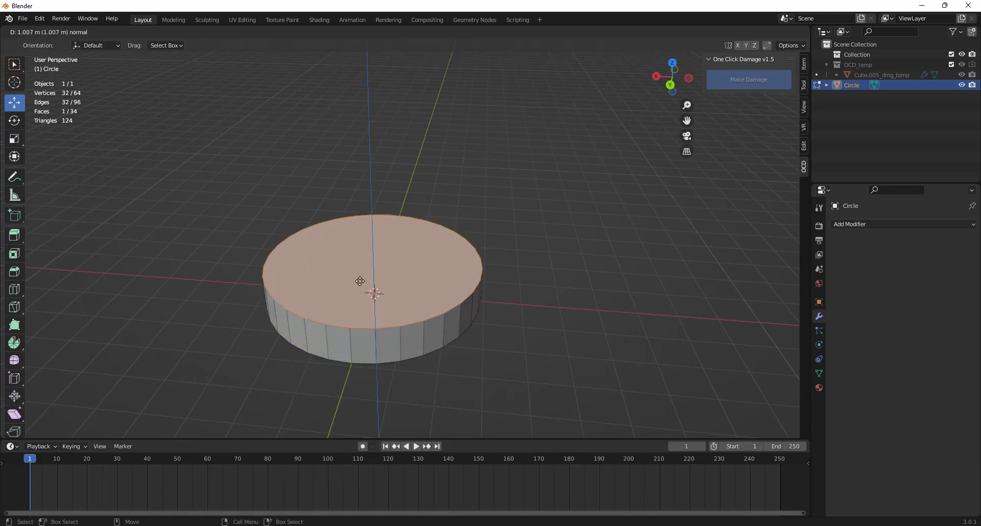
click(359, 281)
middle_drag(360, 280, 394, 256)
drag(379, 224, 379, 230)
middle_drag(414, 256, 417, 293)
Step: Inset the disc's top face twice to create concentric rings around a smaller inner face
right_click(417, 292)
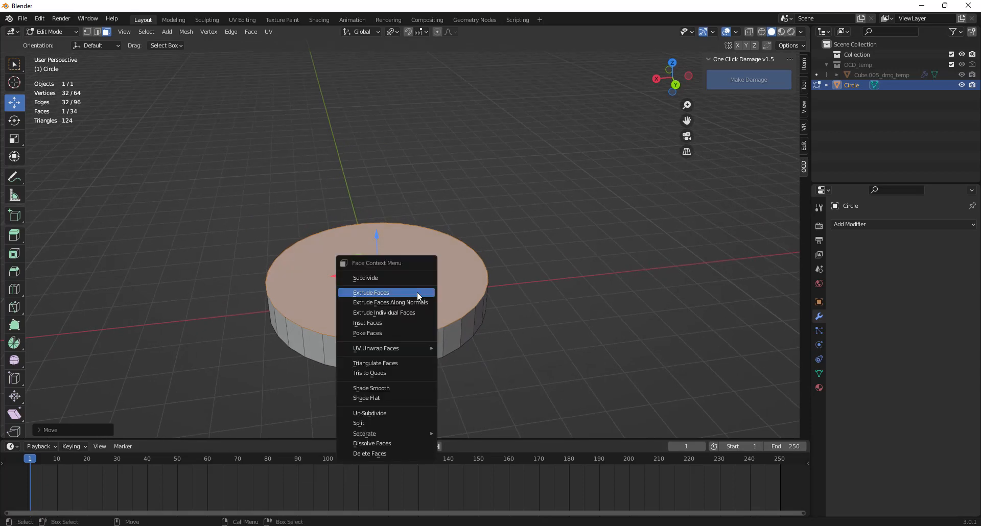
click(397, 327)
click(393, 309)
drag(377, 238, 376, 237)
right_click(395, 274)
click(395, 274)
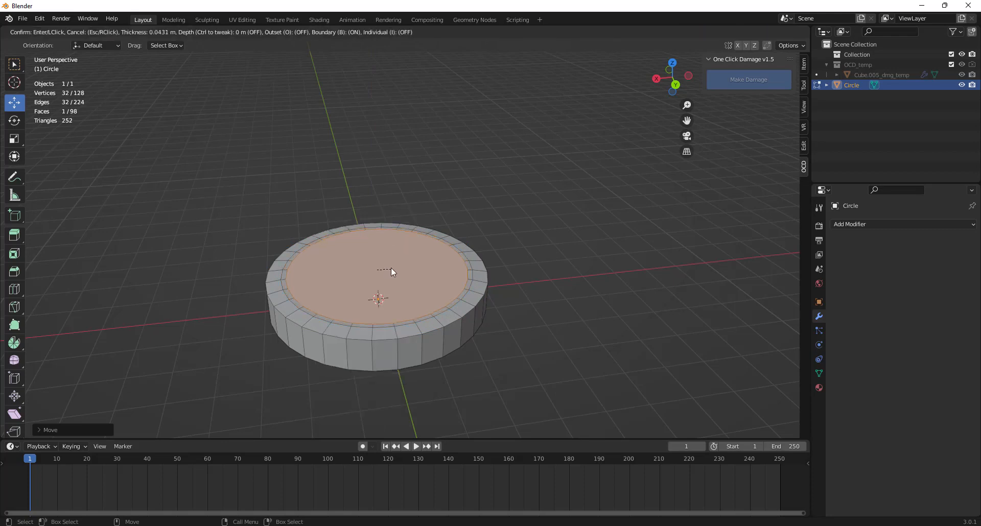
click(389, 269)
Step: Scale down the disc's inner top face and extrude it upward to form a smaller second tier
key(r)
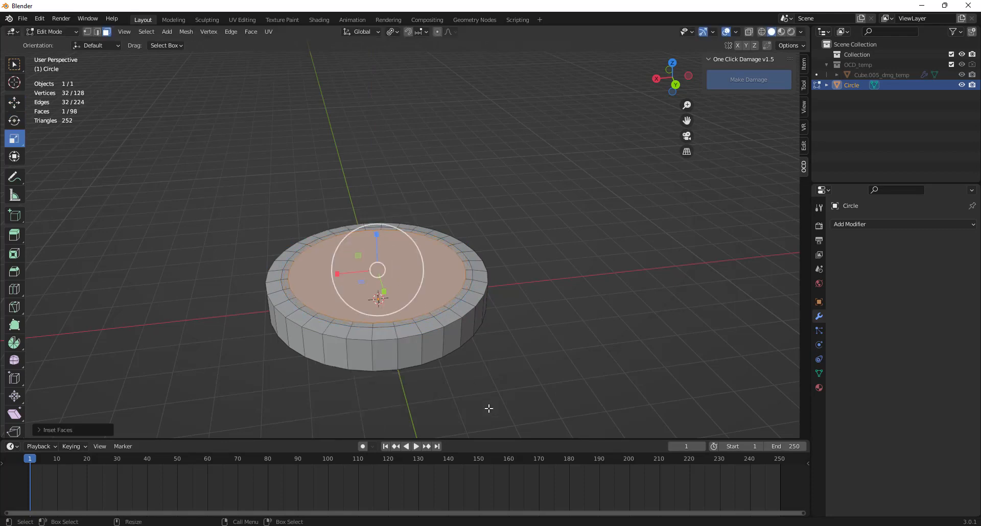
middle_drag(488, 407, 470, 360)
click(480, 374)
right_click(377, 282)
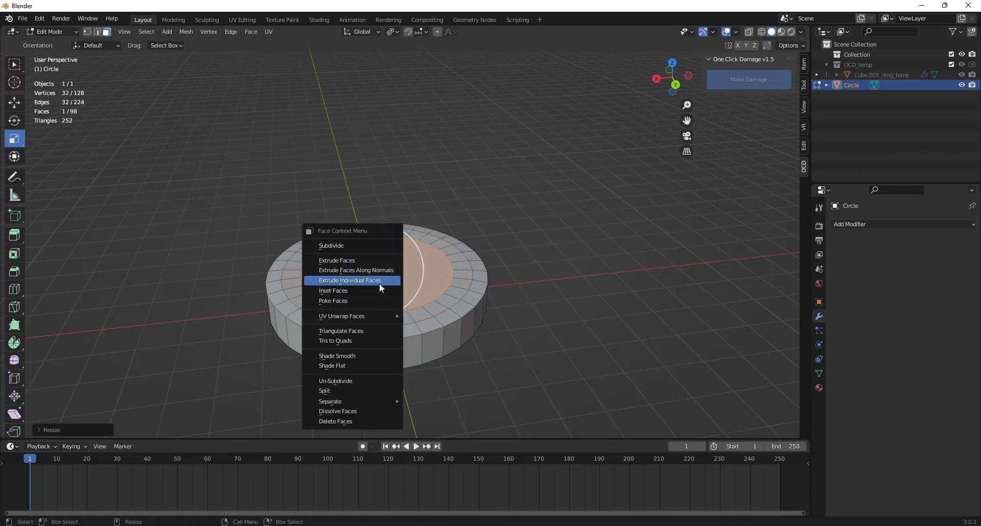
click(379, 266)
click(385, 262)
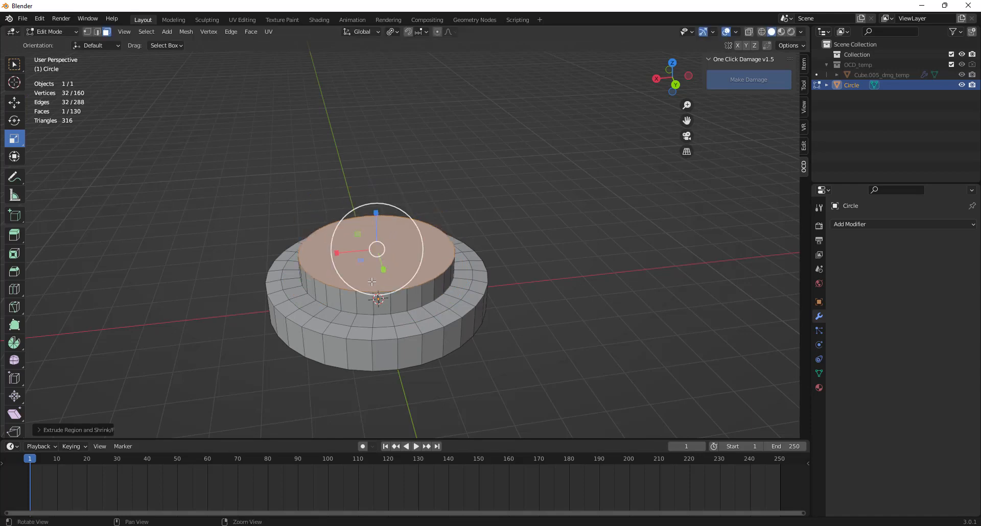
Step: Inset the second tier's top face and extrude the inner face downward to form a shallow recess
shift+middle_drag(377, 300, 362, 326)
right_click(375, 306)
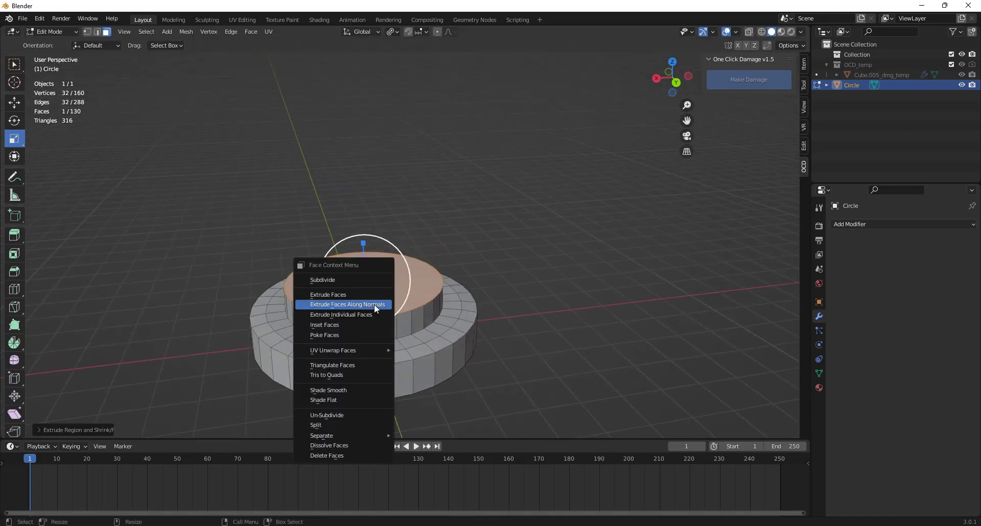
click(363, 332)
click(361, 282)
right_click(377, 282)
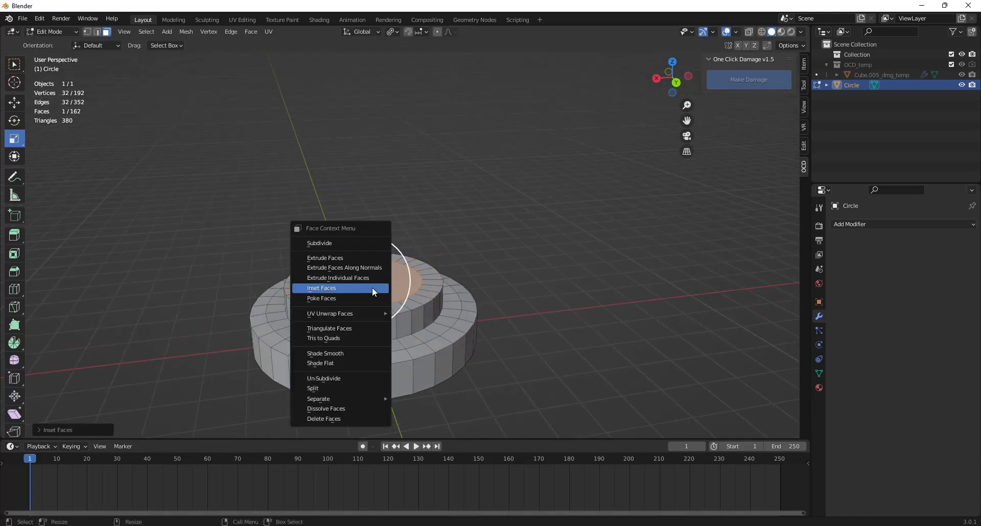
click(360, 270)
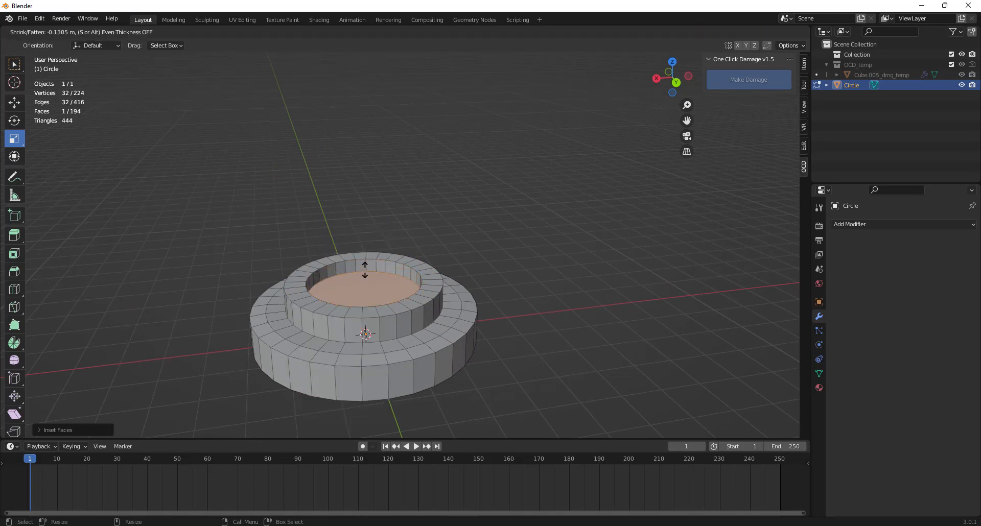
click(293, 344)
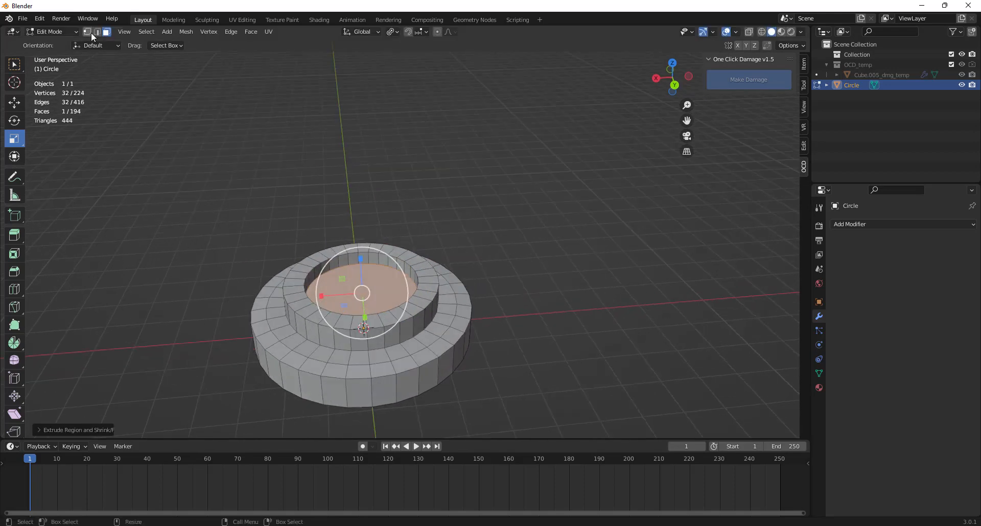
Step: Lower the outer top edge loops of the second tier and the base disc to slope their upper surfaces outward
double_click(388, 328)
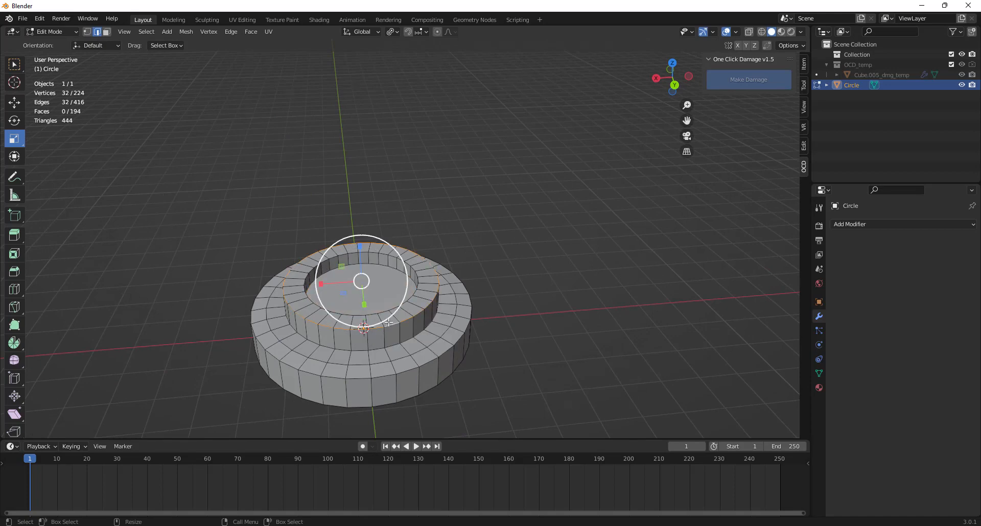
key(w)
drag(363, 244, 361, 253)
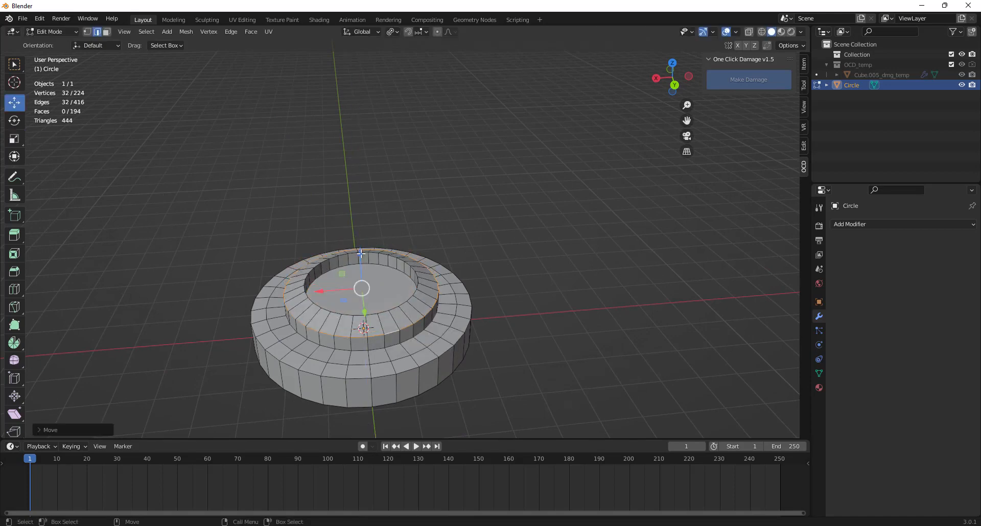
double_click(391, 375)
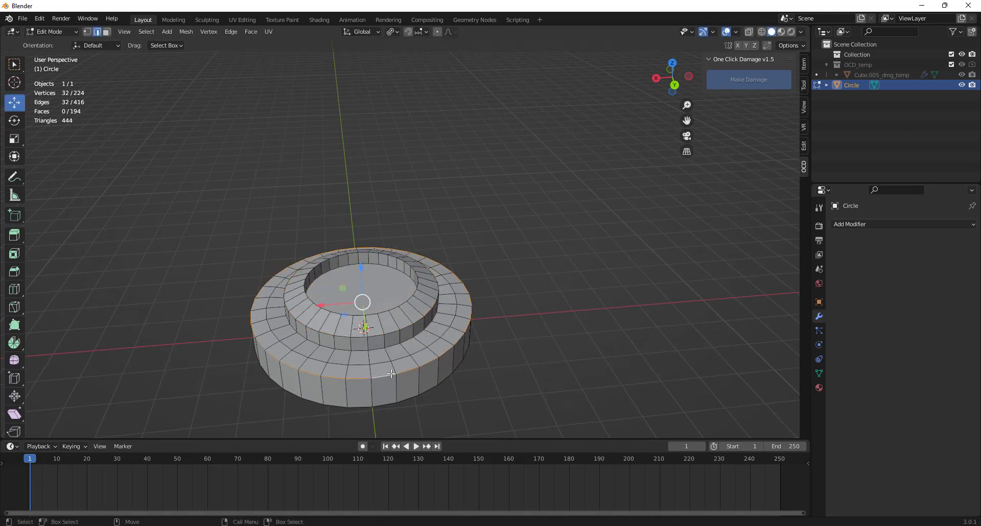
drag(362, 272, 366, 282)
Step: Inset the base disc's underside face twice to form two concentric rings around a smaller inner face
middle_drag(501, 365, 329, 319)
click(329, 320)
click(107, 32)
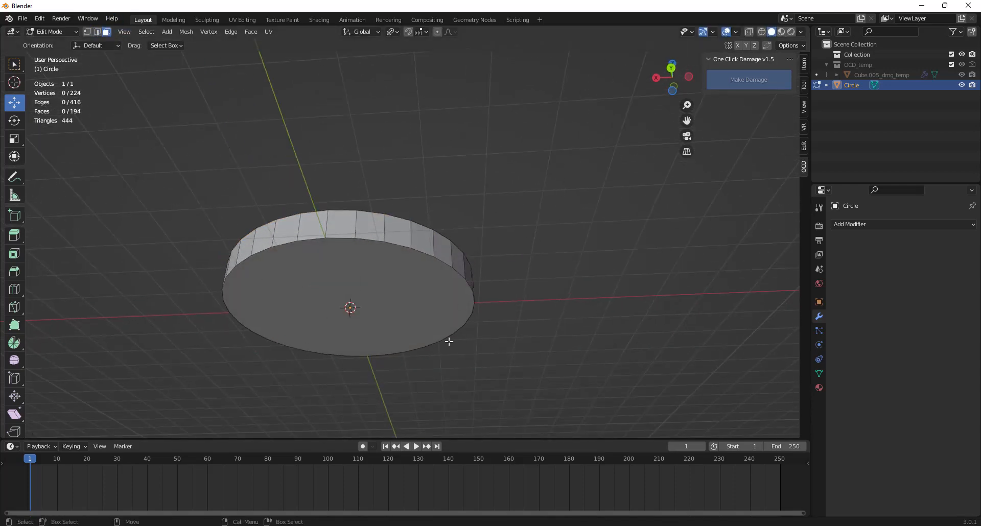
click(417, 306)
middle_drag(417, 307, 427, 324)
right_click(412, 328)
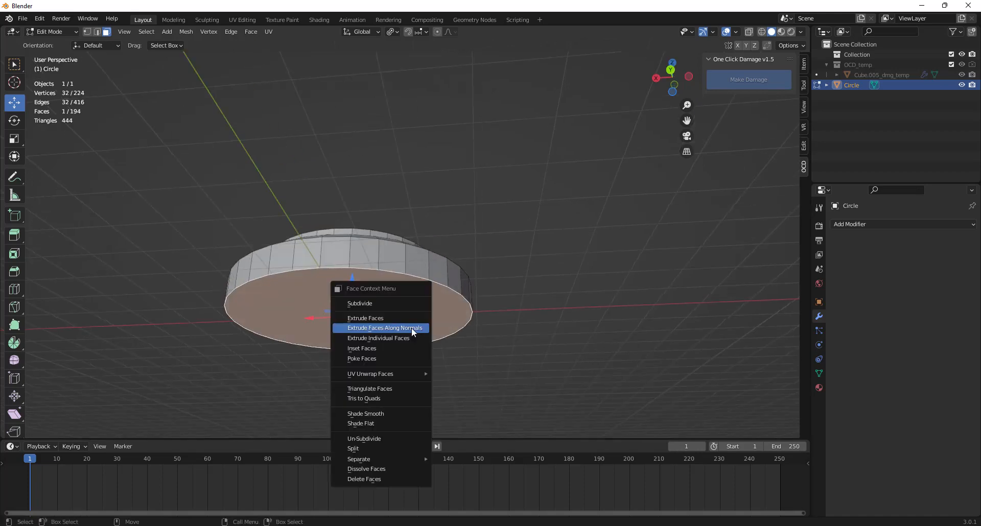
click(386, 350)
click(385, 326)
right_click(385, 326)
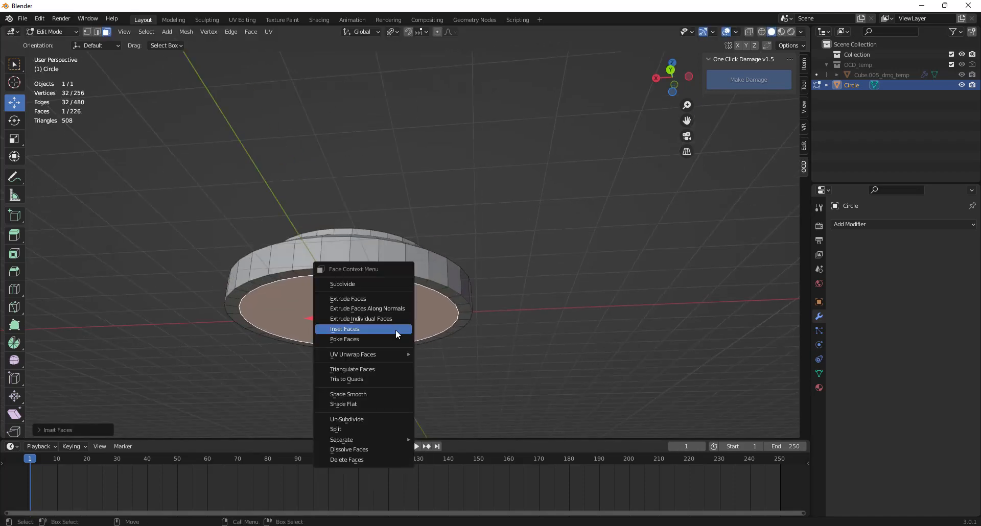
click(396, 330)
click(367, 317)
Step: Add four loop cuts: around the base disc's side, its upper ring, the second tier's side and the second tier's sloped top
middle_drag(366, 318, 377, 307)
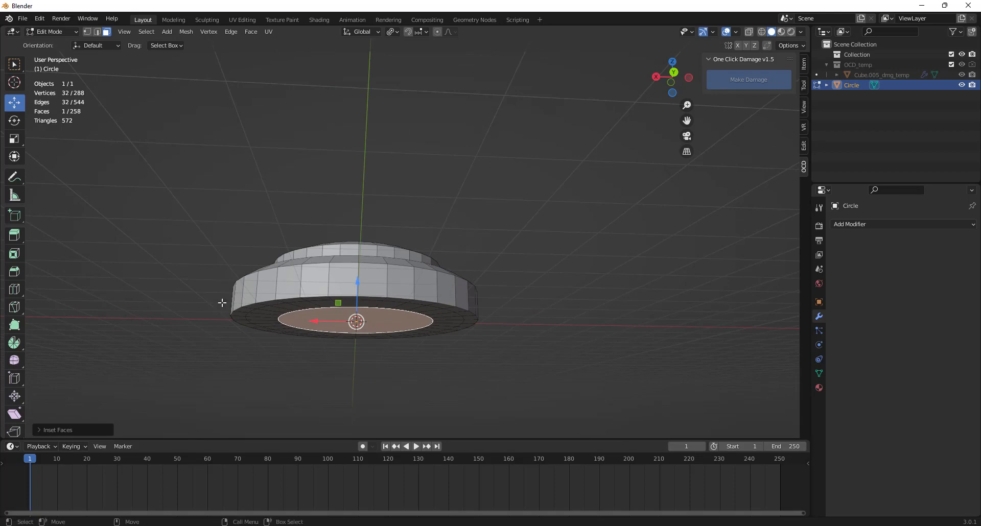
key(alt+a)
click(14, 289)
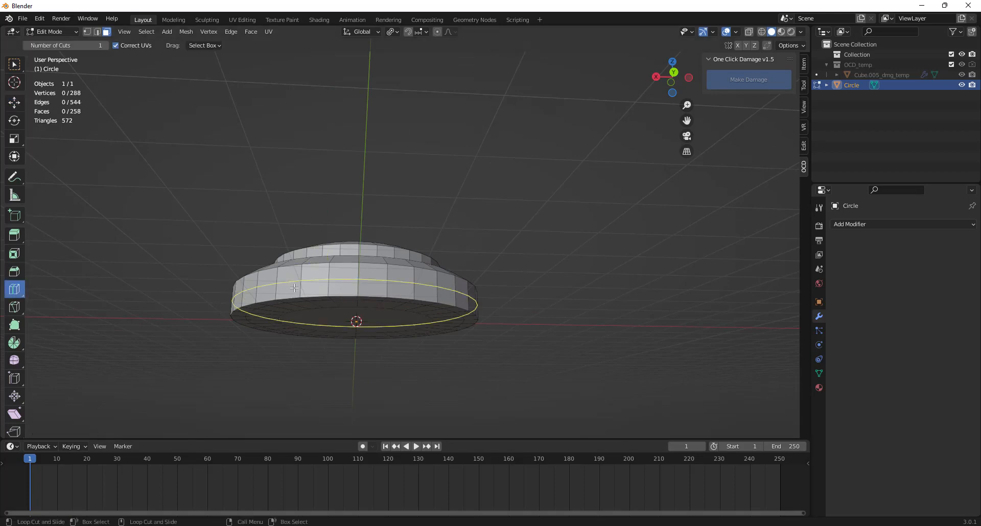
click(310, 286)
middle_drag(308, 296, 304, 339)
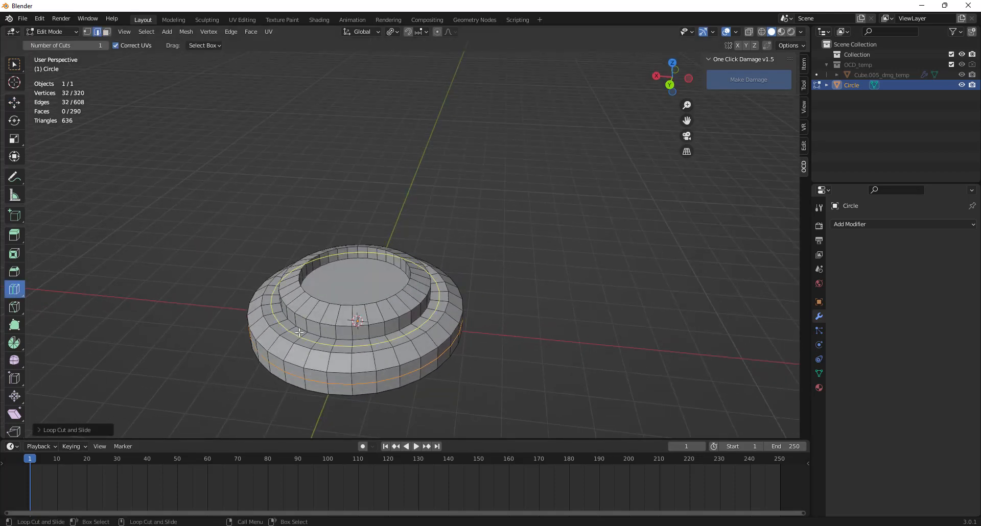
click(305, 337)
click(307, 326)
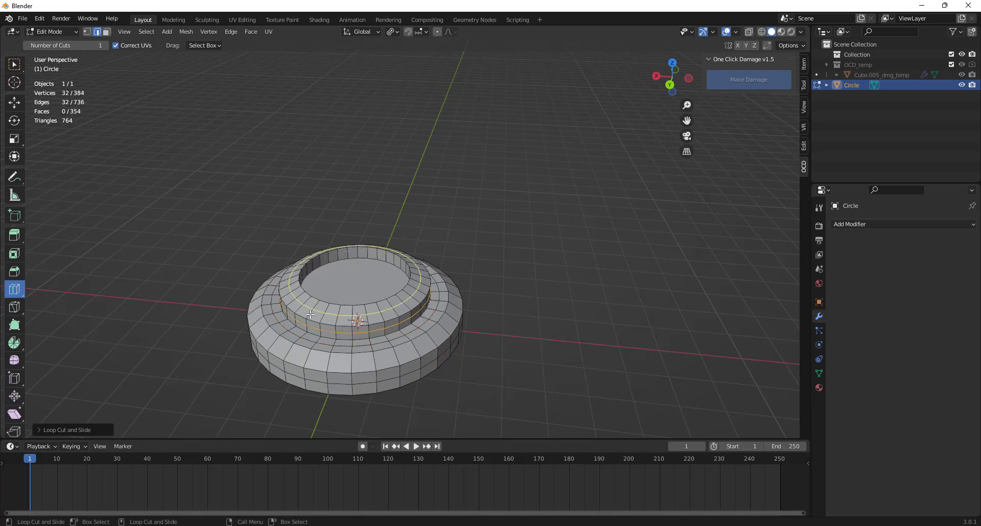
click(313, 307)
middle_drag(451, 360, 413, 371)
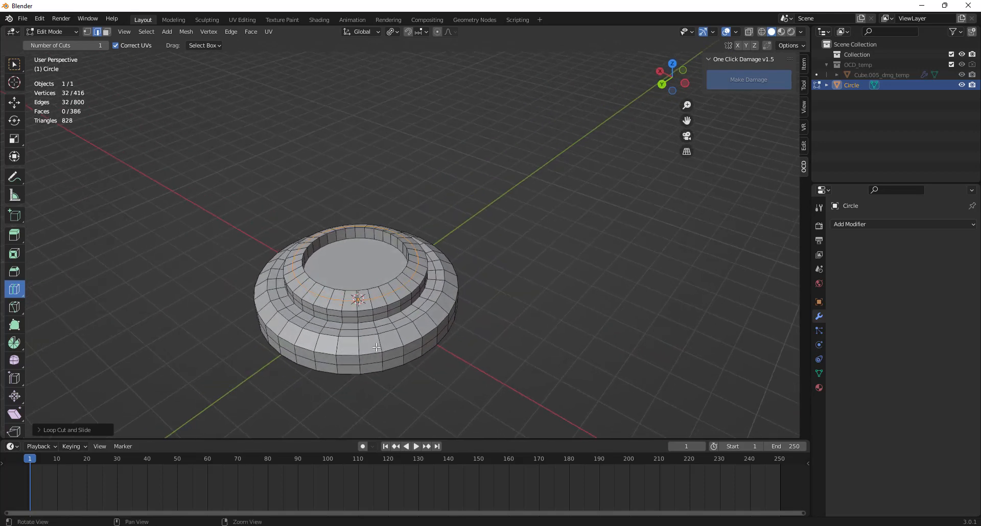
Step: Inset the floor face of the second tier's recess to form one ring around a smaller inner face
click(107, 32)
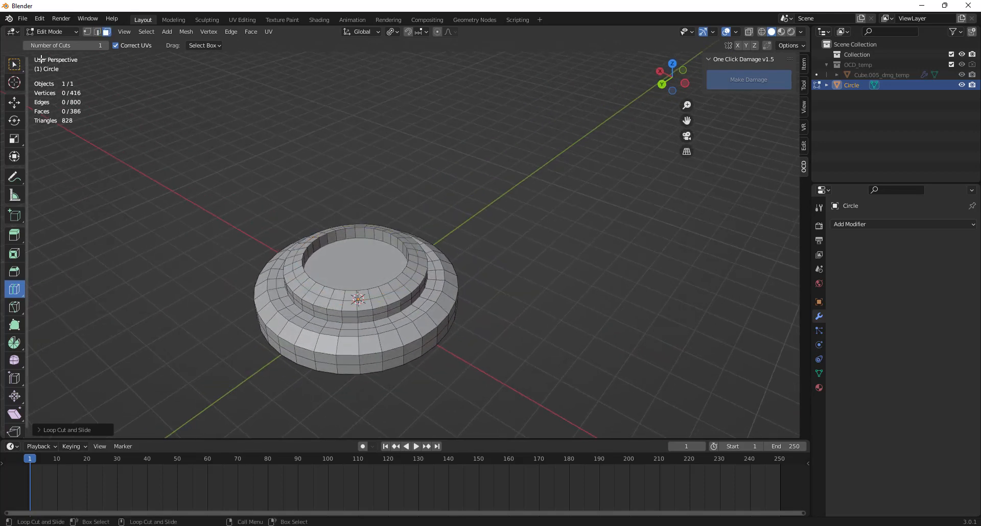
click(15, 102)
click(346, 269)
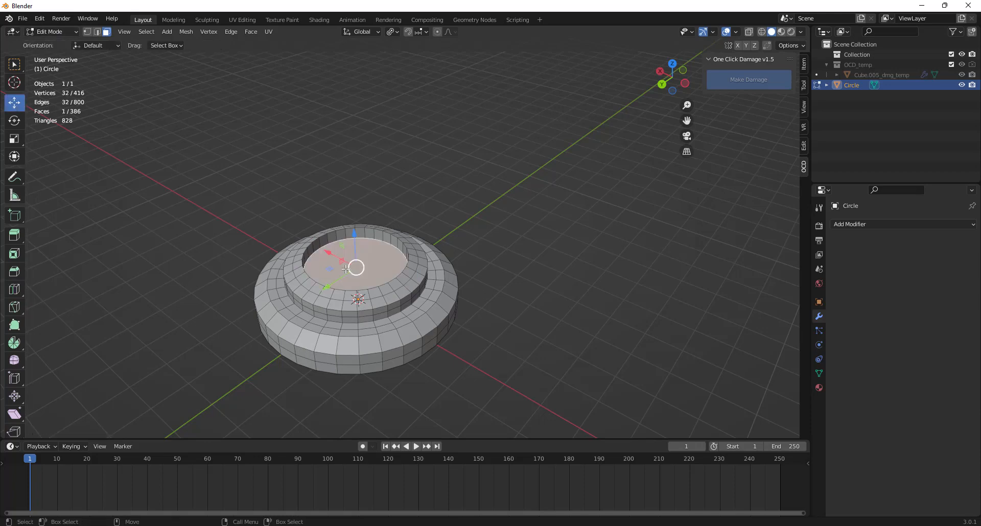
middle_drag(363, 275, 390, 196)
right_click(369, 280)
click(370, 280)
click(360, 263)
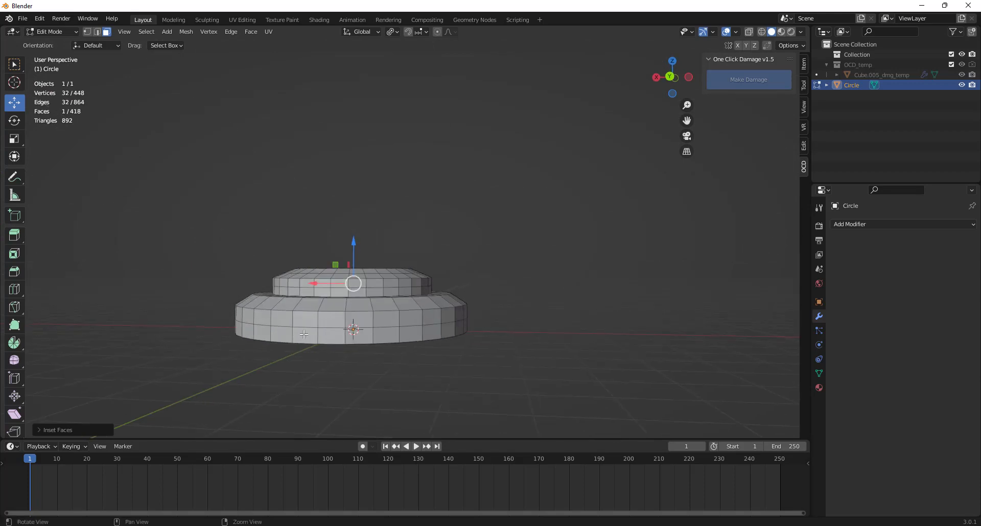
Step: Return to Object Mode and add a Subdivision modifier to the round base
click(51, 31)
click(47, 41)
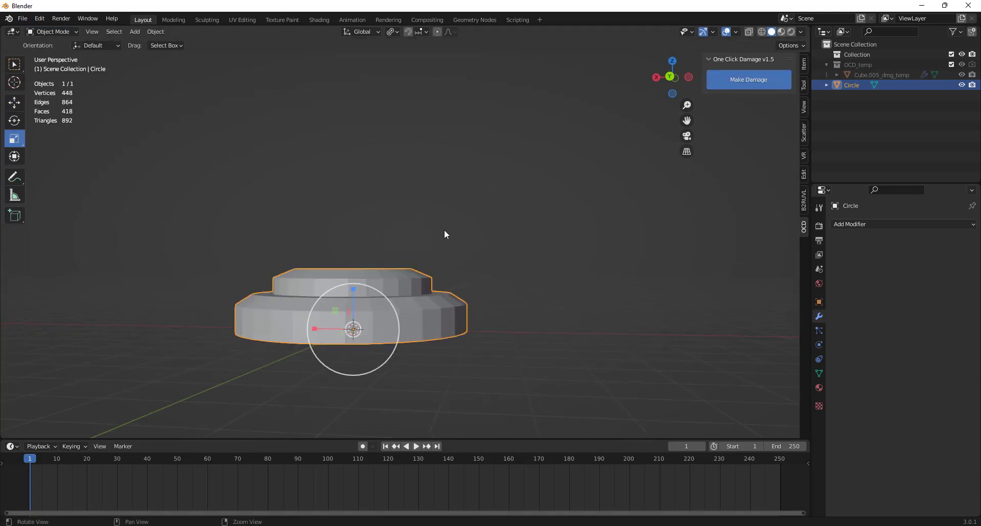
middle_drag(553, 248, 458, 311)
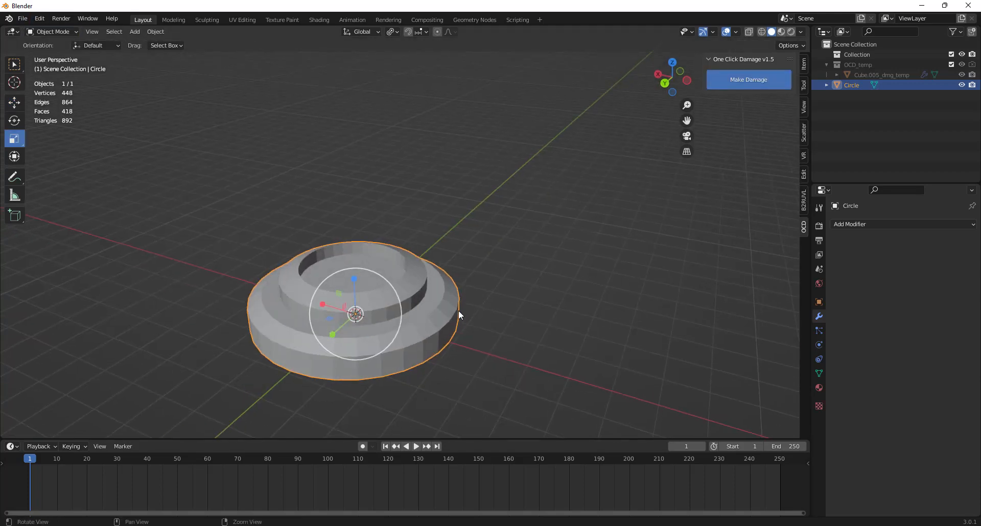
click(866, 226)
click(808, 412)
middle_drag(516, 373, 478, 332)
middle_drag(405, 302, 409, 330)
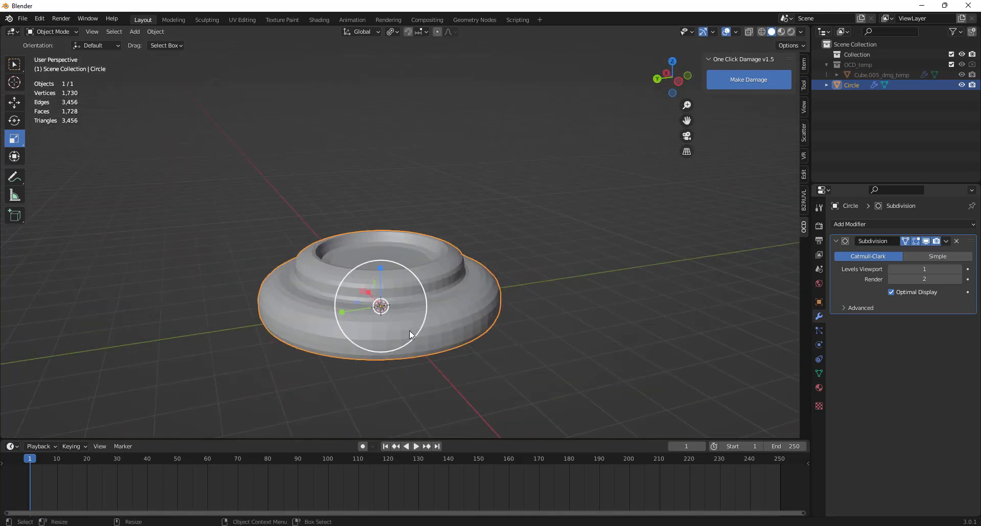
Step: Scale up the base disc's outer upper edge loop by about 1.14 in Edit Mode
middle_drag(493, 289, 406, 351)
key(Tab)
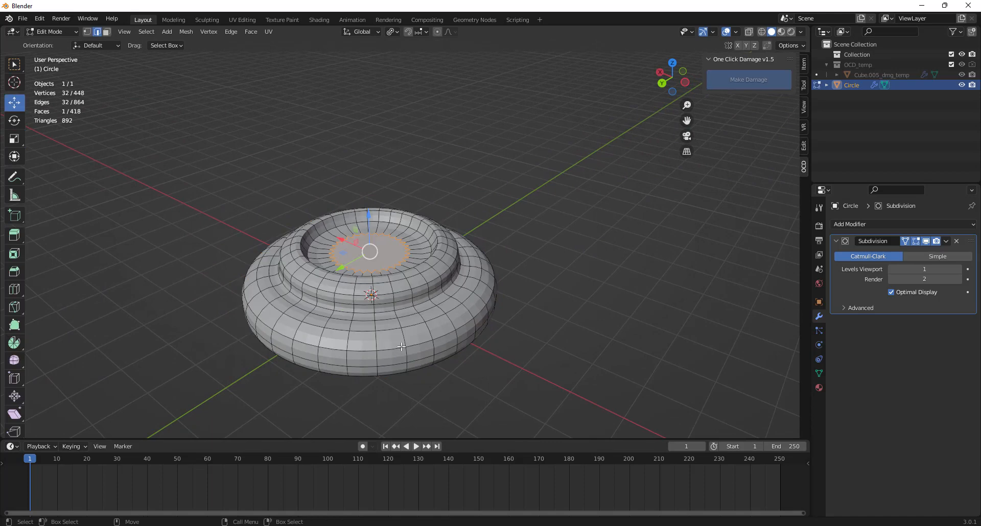
alt+click(340, 331)
key(s)
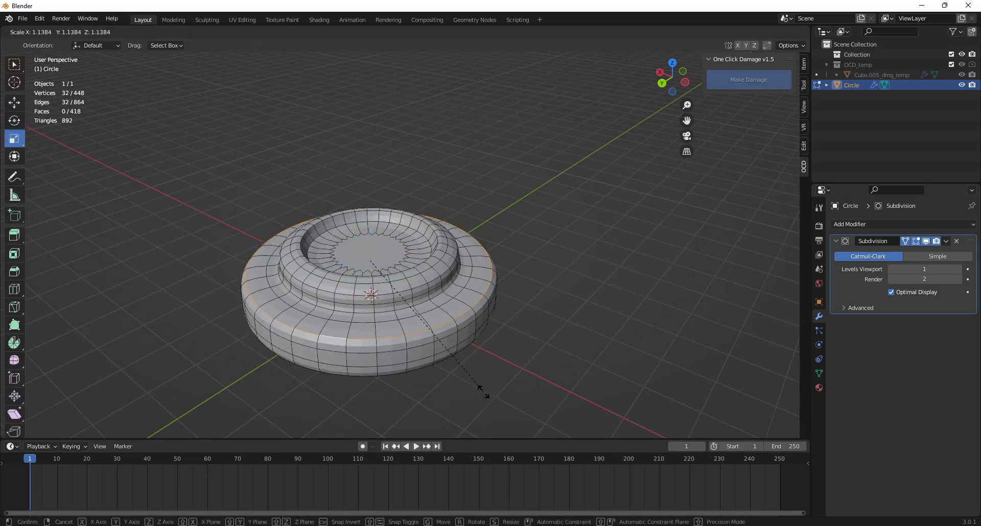
click(483, 392)
Step: Scale up the second tier's outer upper edge loop and enlarge the loop on its sloped top by about 1.14
alt+click(319, 288)
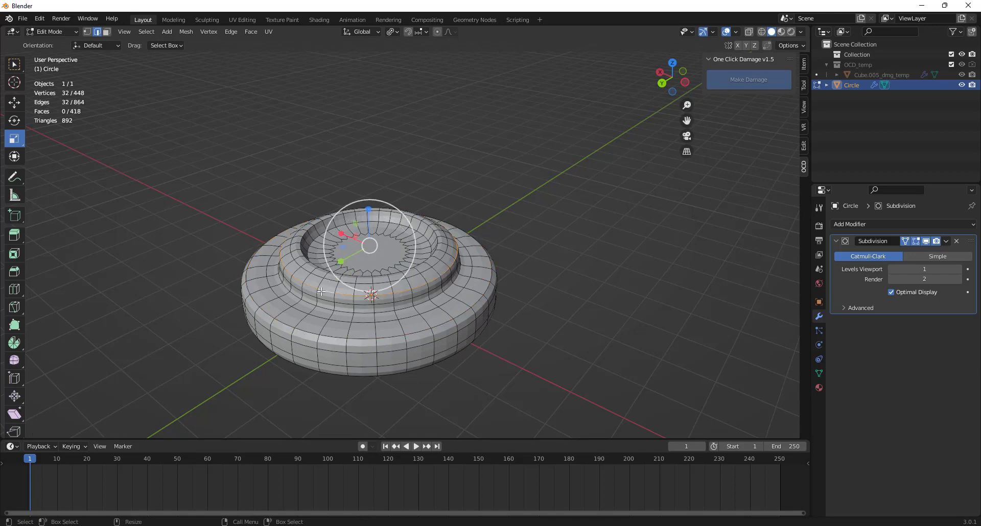
key(s)
click(370, 329)
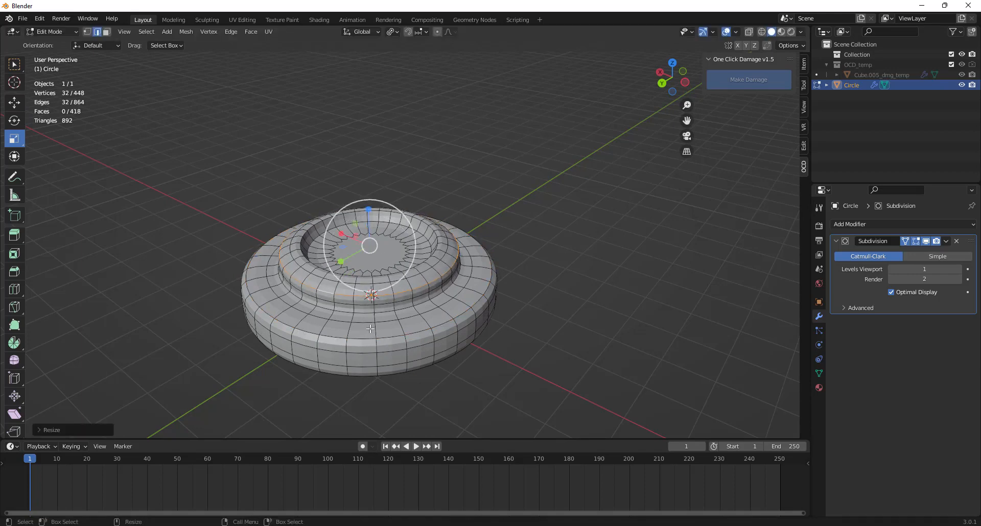
alt+click(324, 278)
key(s)
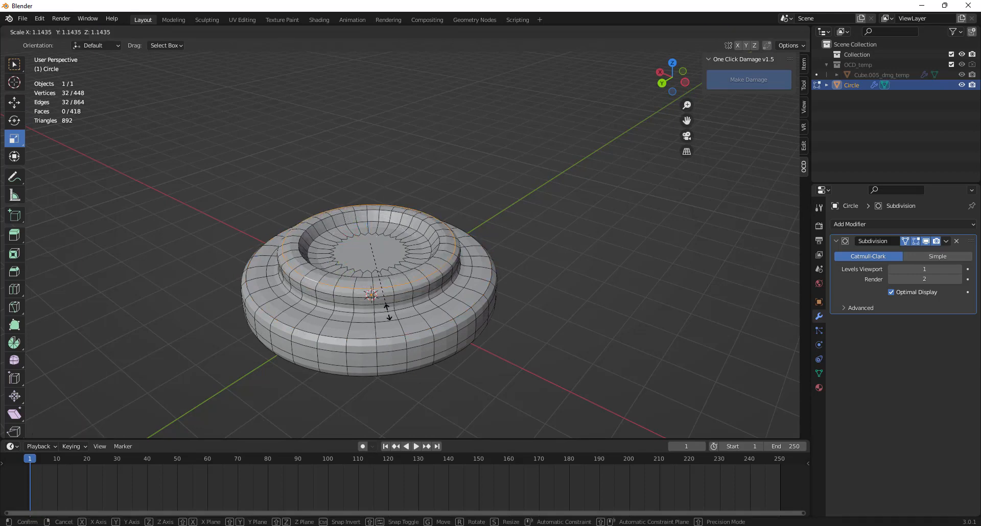
click(389, 313)
click(528, 395)
middle_drag(529, 395, 534, 384)
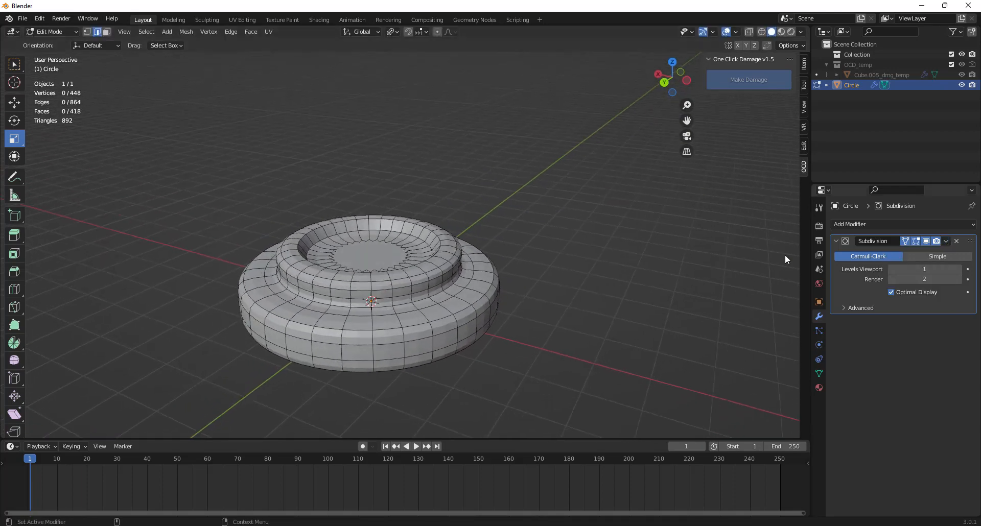
Step: Return to Object Mode, shade the base smooth and generate damage on it with One Click Damage
click(69, 33)
click(63, 43)
click(544, 197)
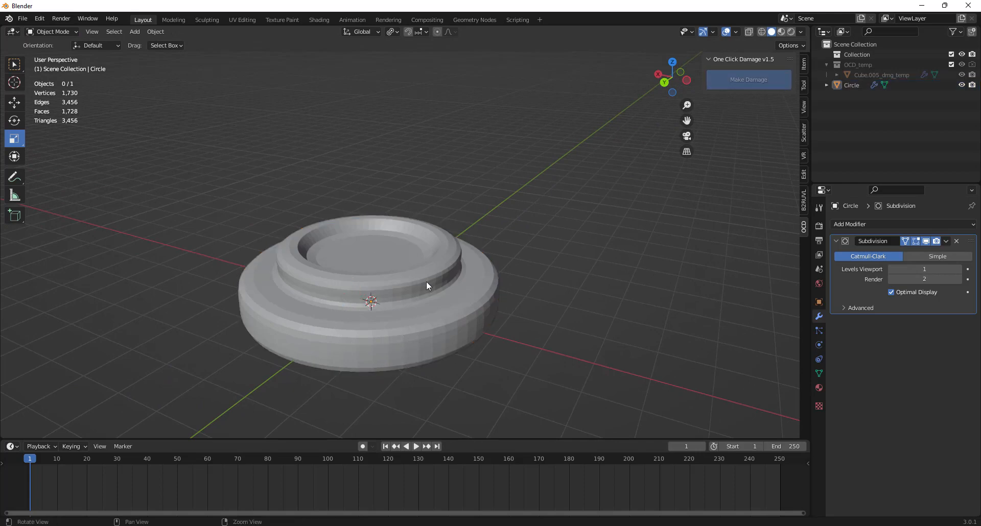
mouse_move(426, 281)
middle_down()
mouse_move(480, 277)
mouse_move(449, 226)
mouse_move(449, 325)
mouse_move(409, 270)
mouse_move(427, 272)
middle_up()
click(434, 286)
right_click(434, 286)
click(434, 286)
middle_drag(554, 271, 515, 288)
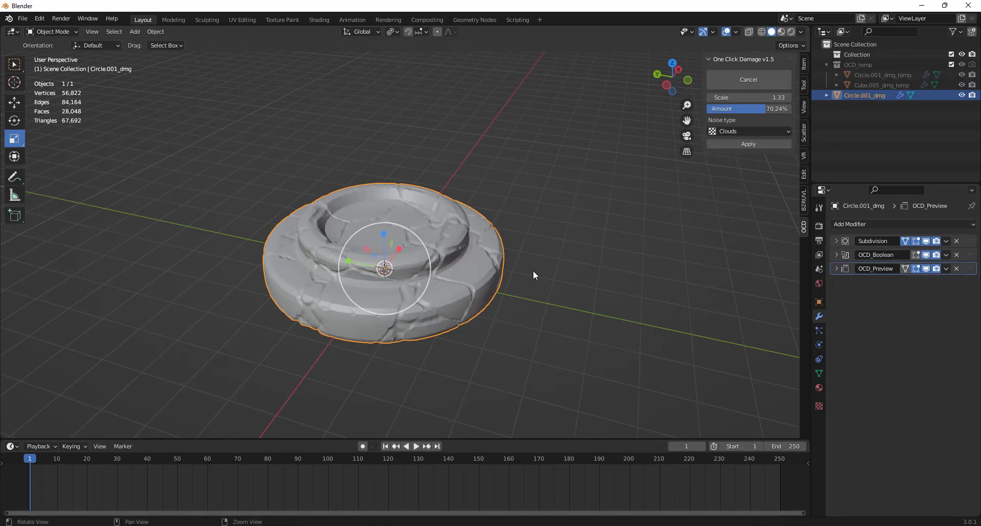
Step: Set the One Click Damage scale on the round base to 1.25
middle_drag(532, 271, 406, 332)
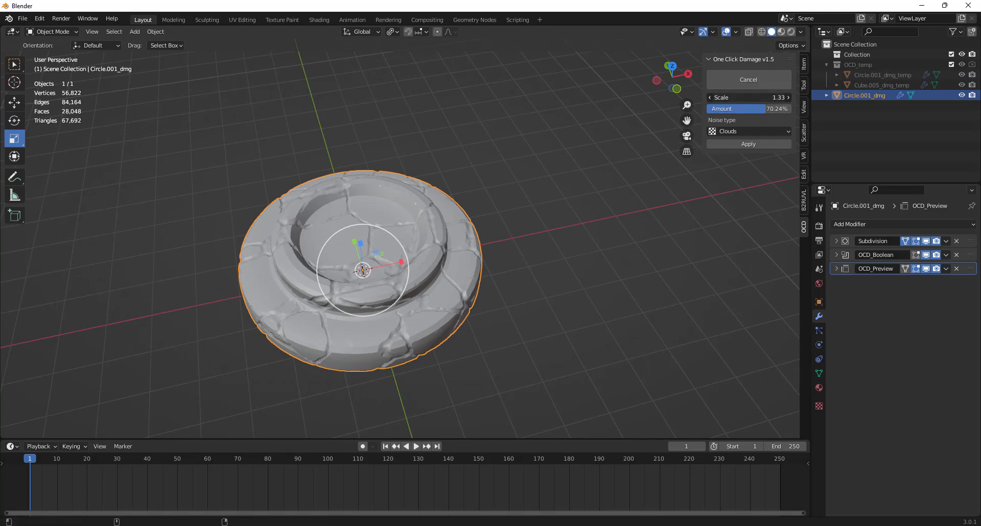
mouse_move(748, 97)
mouse_down()
mouse_move(762, 97)
mouse_move(746, 97)
mouse_up()
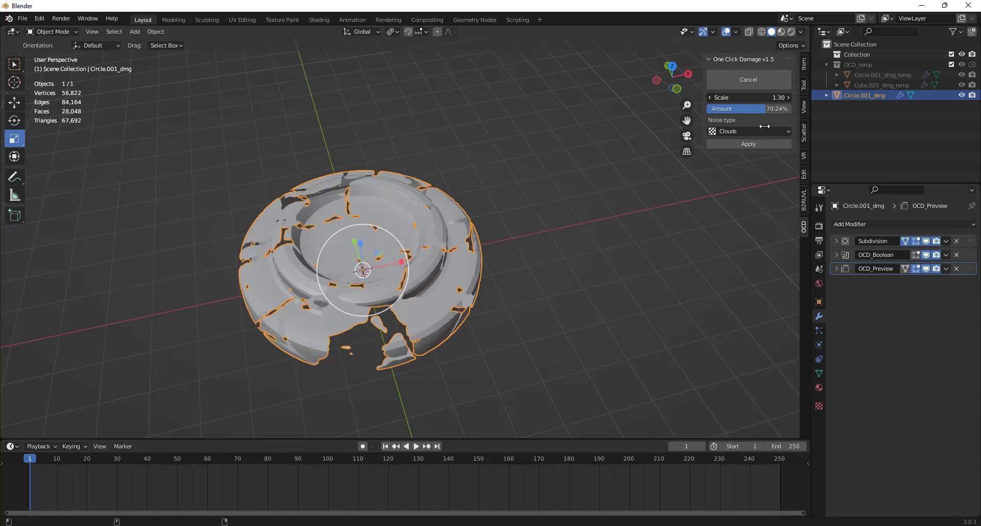
click(927, 255)
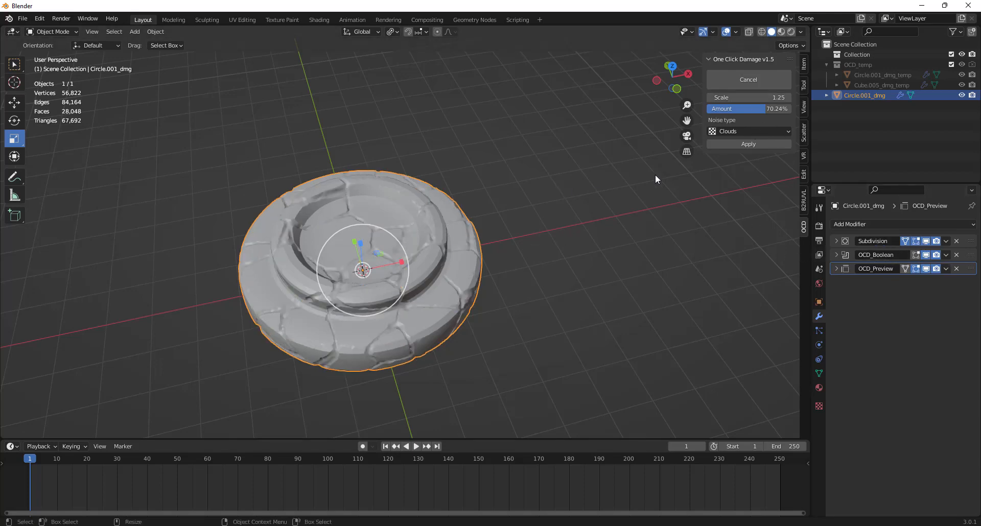
Step: Try the Blend, Magic and Noise noise types for the base's damage and switch back to Clouds
click(731, 131)
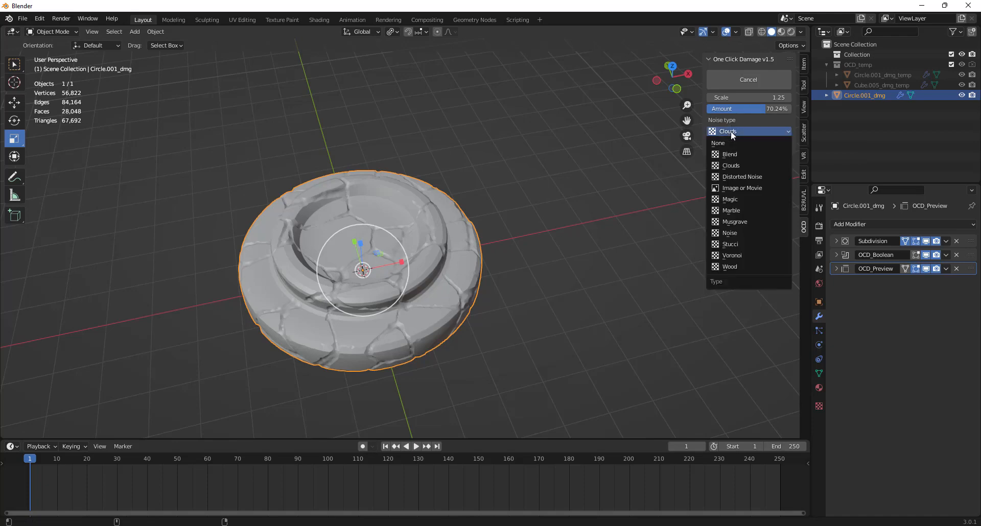
click(735, 166)
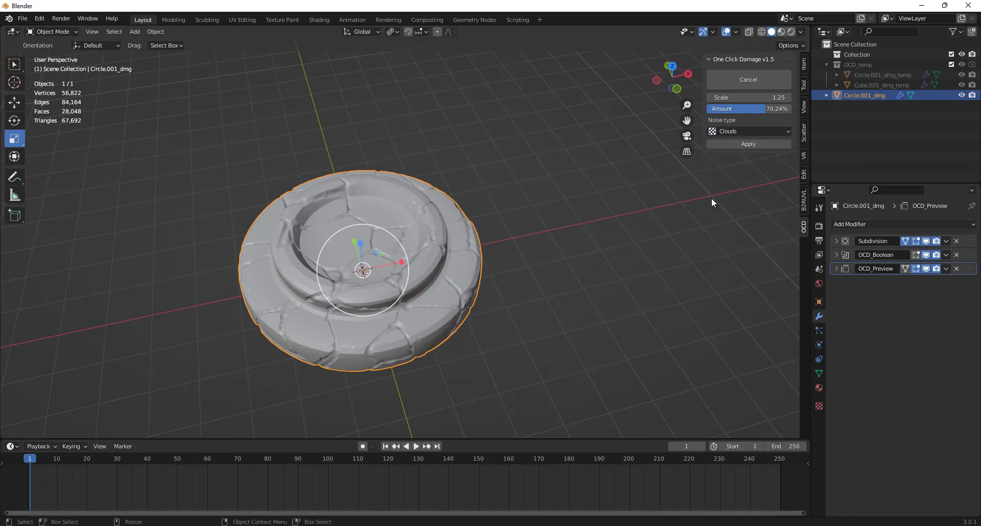
click(730, 131)
click(731, 155)
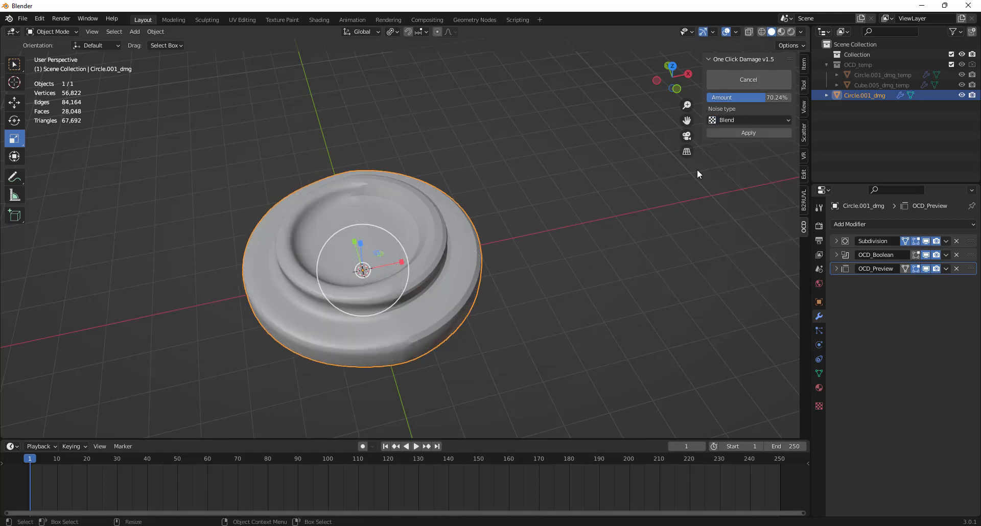
click(740, 122)
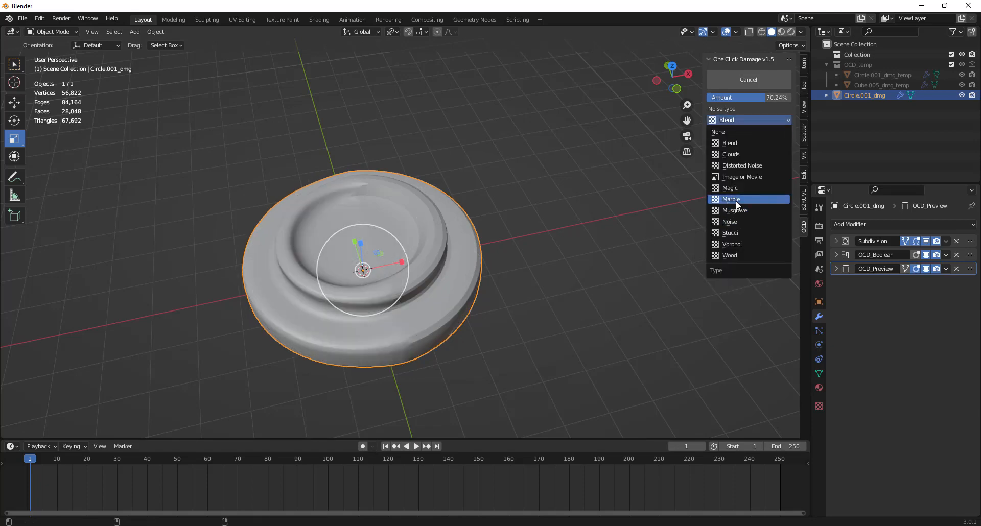
click(738, 187)
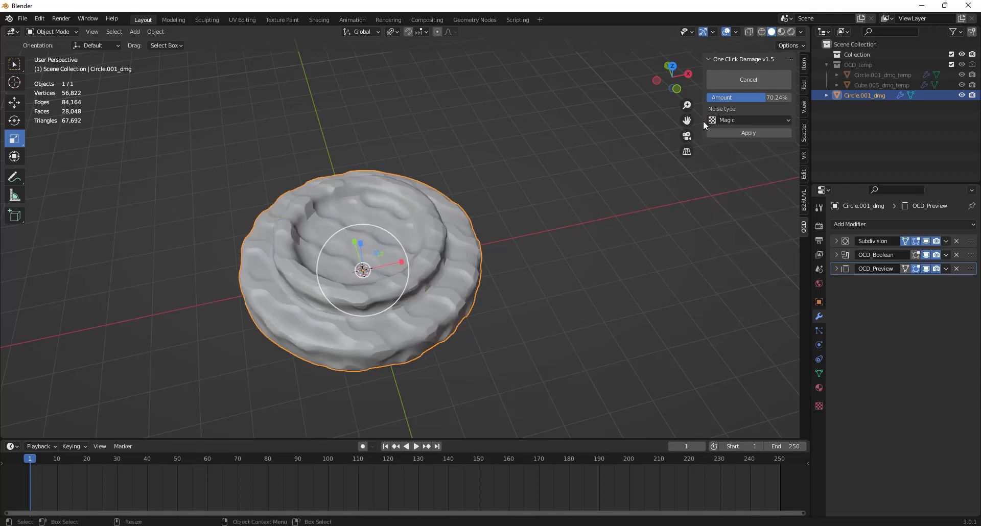
click(741, 120)
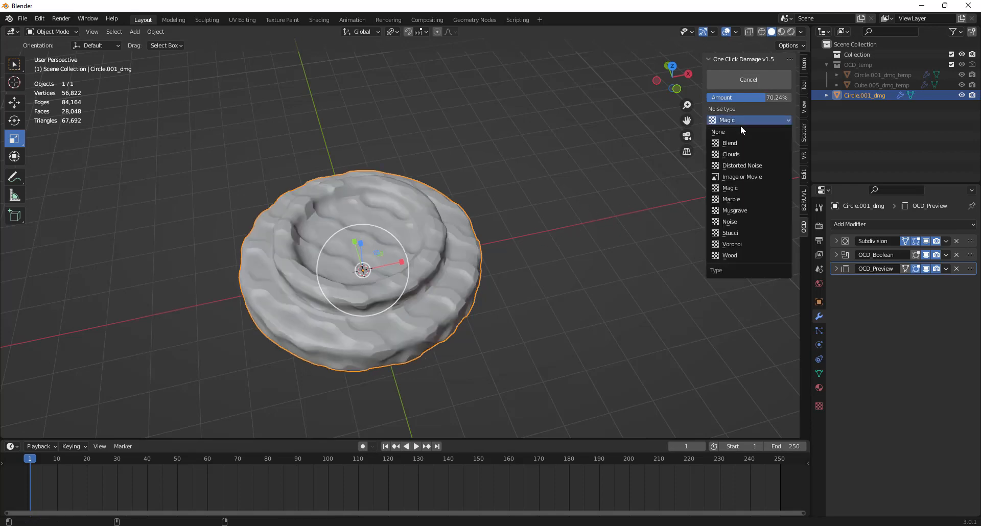
click(734, 227)
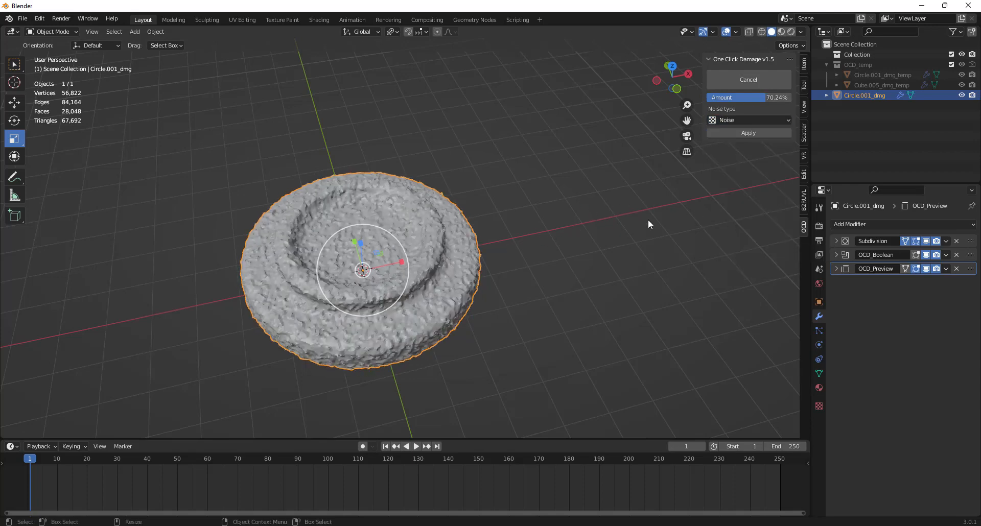
click(731, 119)
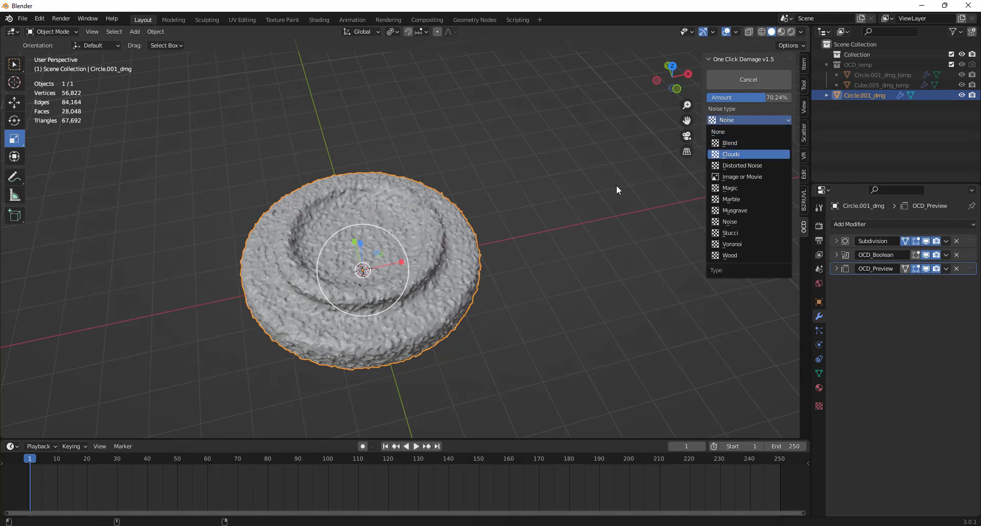
key(Return)
Step: Lower the One Click Damage amount on the round base
middle_drag(464, 276, 428, 261)
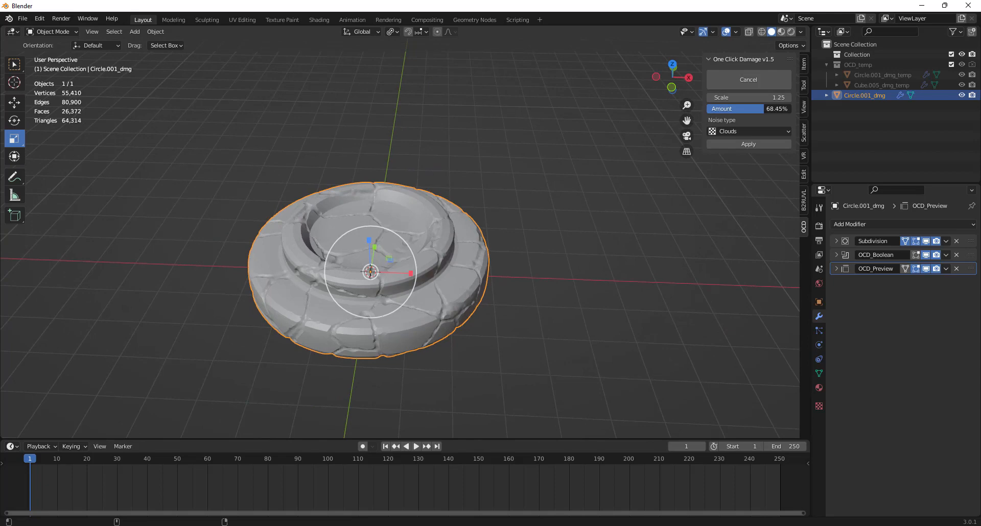
drag(766, 109, 588, 99)
middle_drag(520, 280, 605, 213)
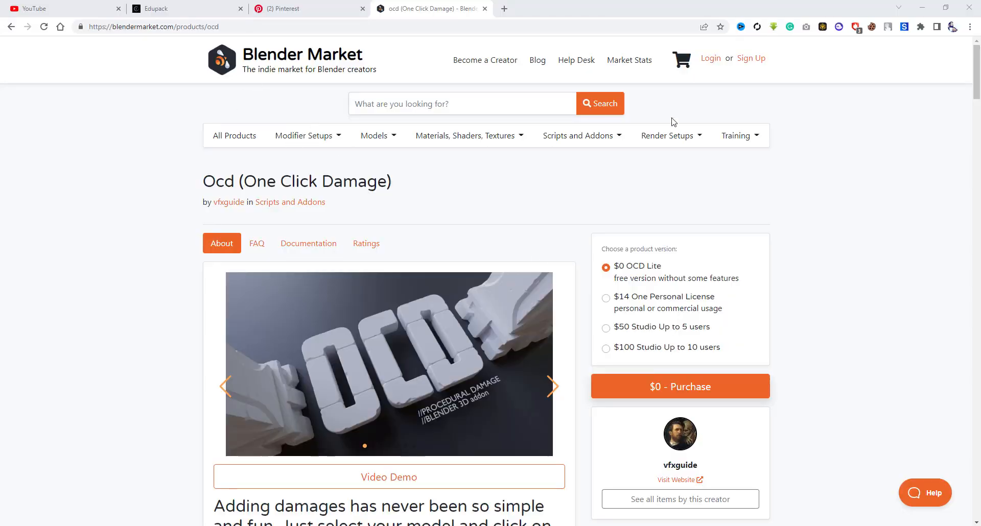
Step: Review the Ocd (One Click Damage) product page on Blender Market, including its licence versions, feature list, RECALL function and Ctrl functionality
scroll(391, 259, down, 3)
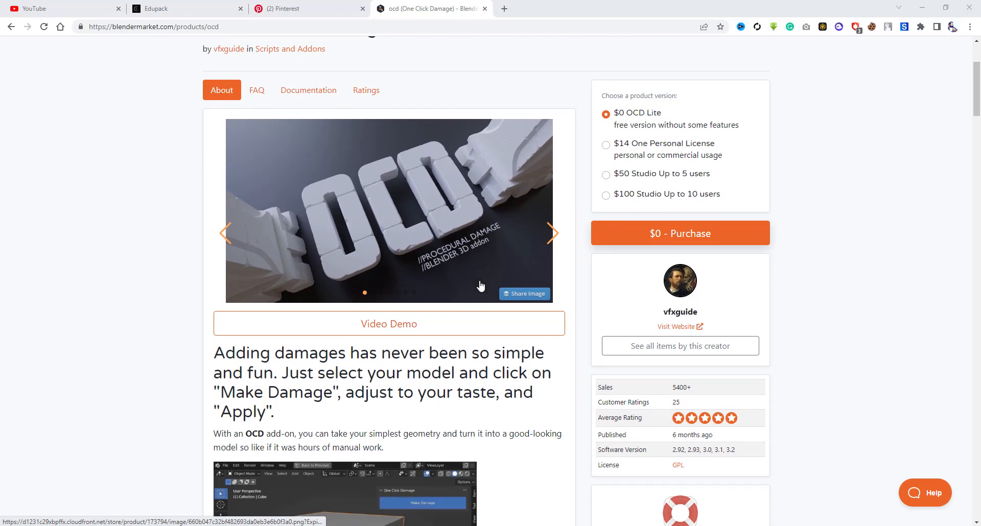
scroll(480, 285, up, 1)
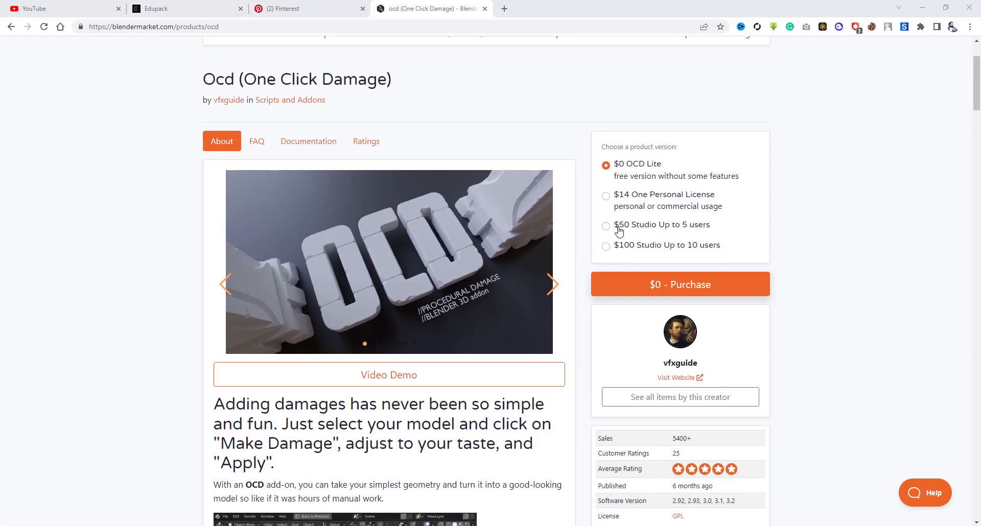
scroll(617, 259, down, 2)
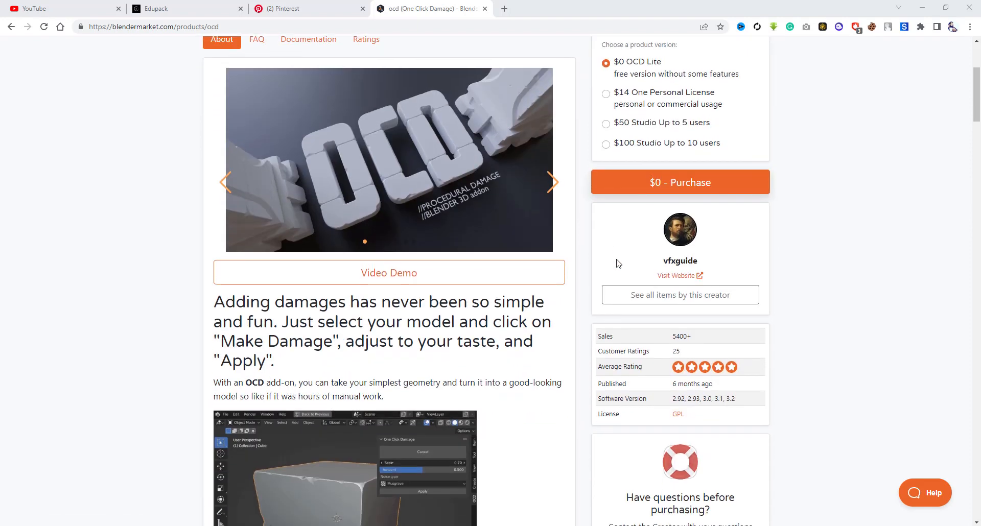
scroll(567, 281, down, 2)
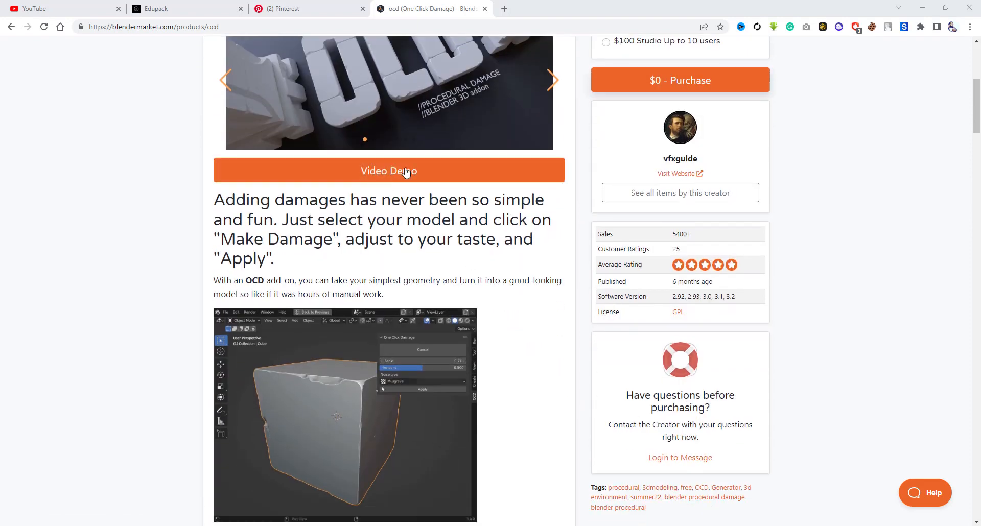
scroll(405, 204, up, 1)
scroll(404, 230, down, 6)
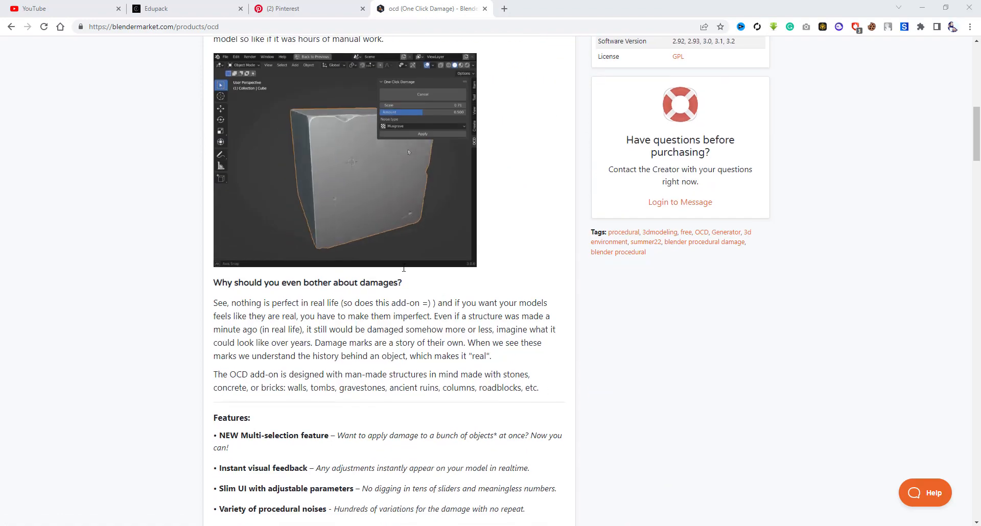
scroll(404, 268, down, 3)
scroll(403, 266, down, 7)
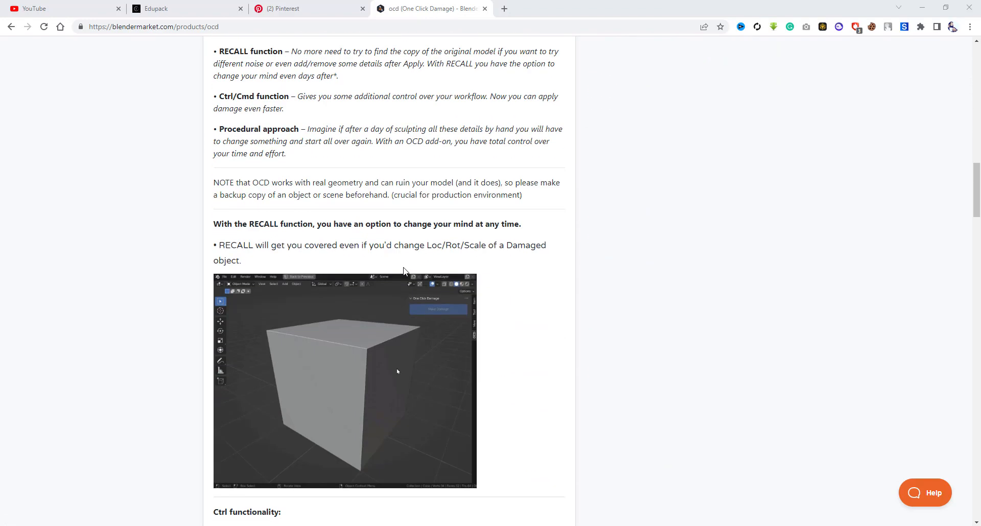
scroll(403, 267, down, 7)
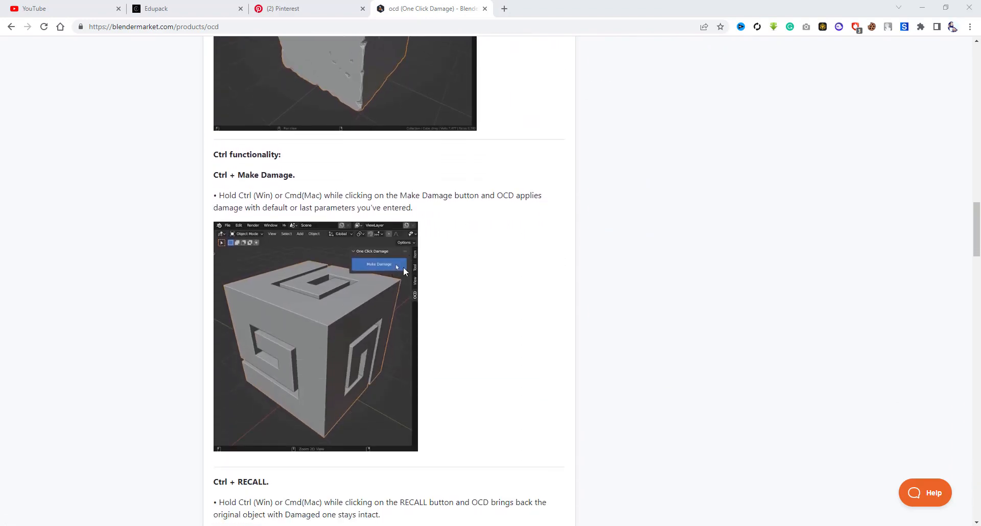
scroll(403, 268, down, 5)
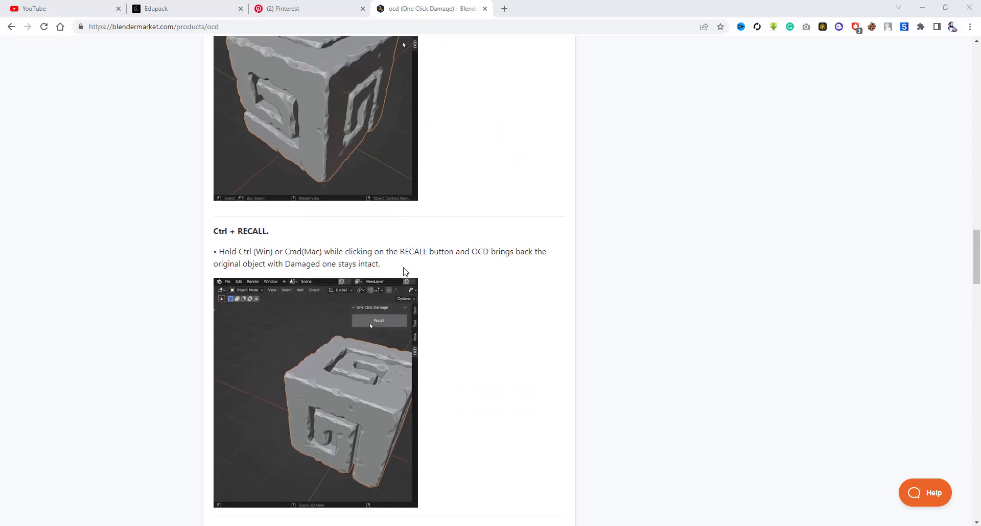
scroll(411, 252, up, 20)
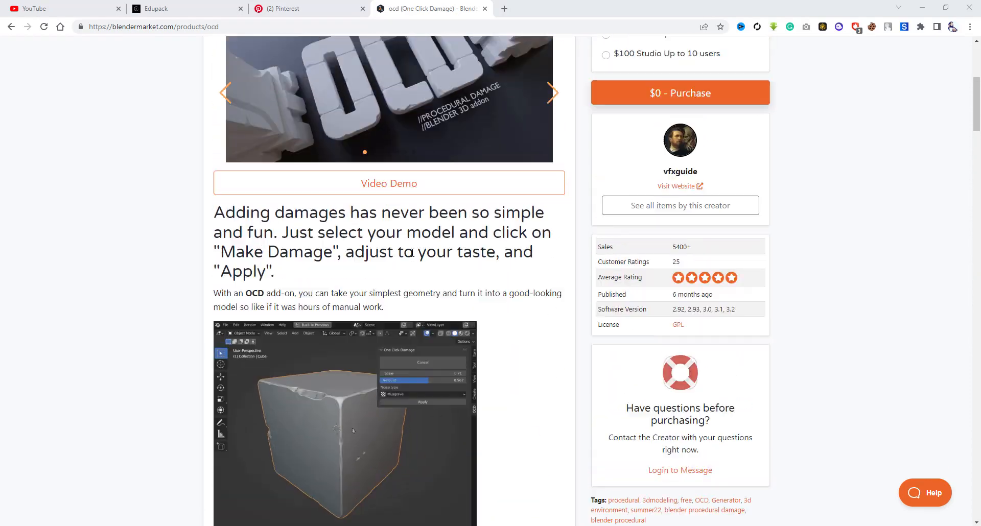
scroll(412, 252, up, 6)
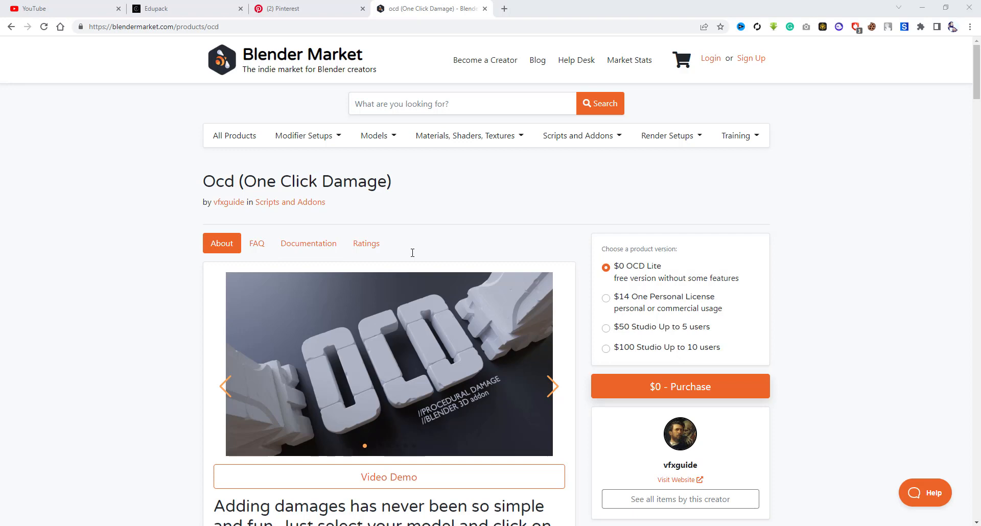
Step: Switch to the Edupack website showing the Blender Basic tutorial lessons
click(174, 8)
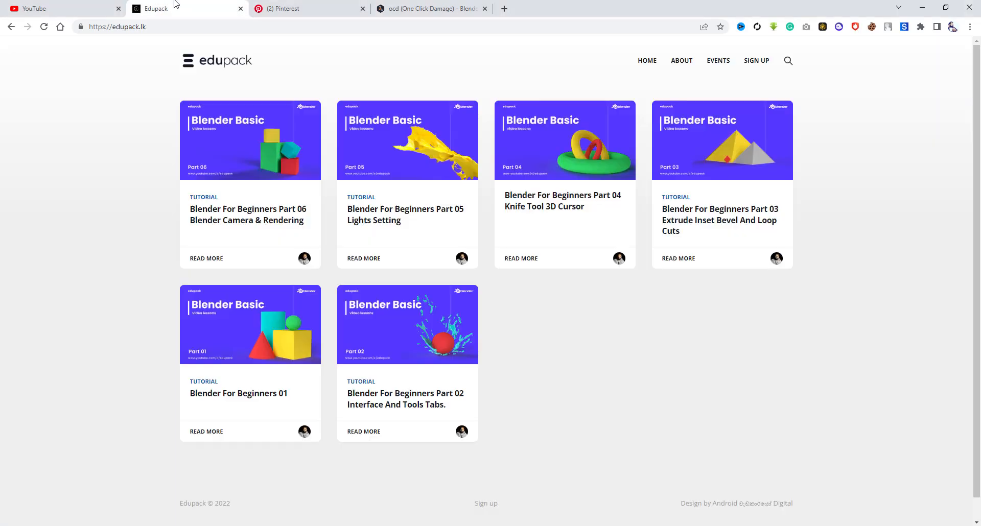